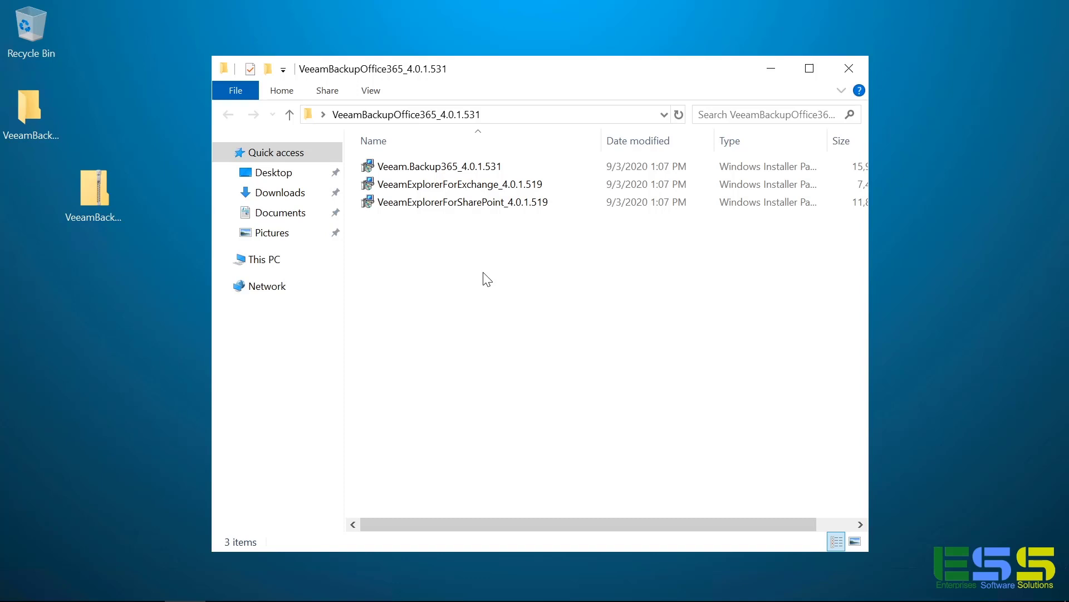
Step: Install Veeam Backup for Microsoft Office 365 with default settings
double_click(458, 166)
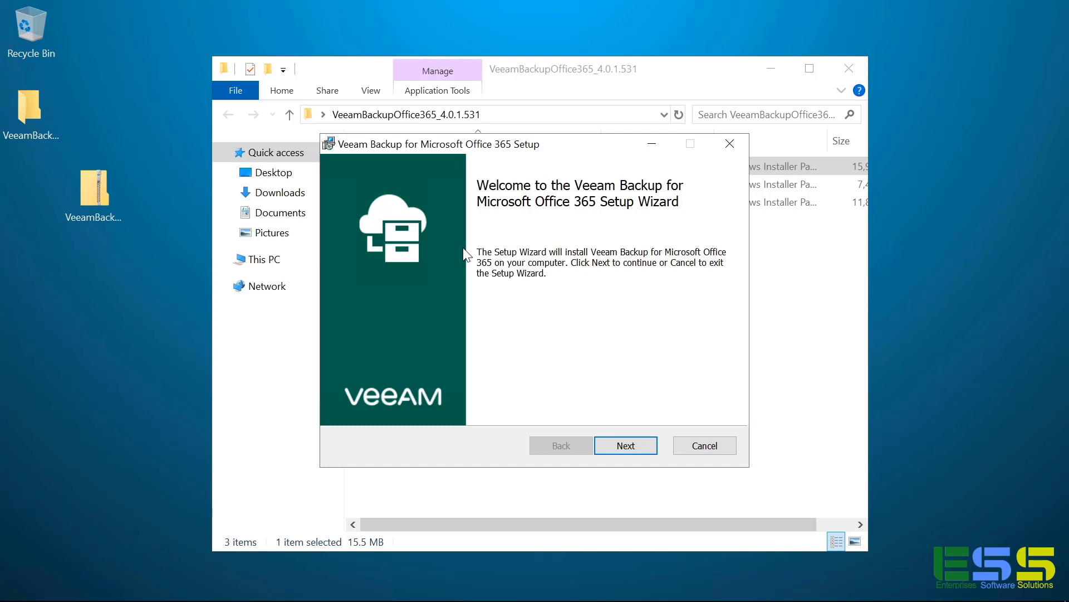
left_click(618, 448)
left_click(609, 449)
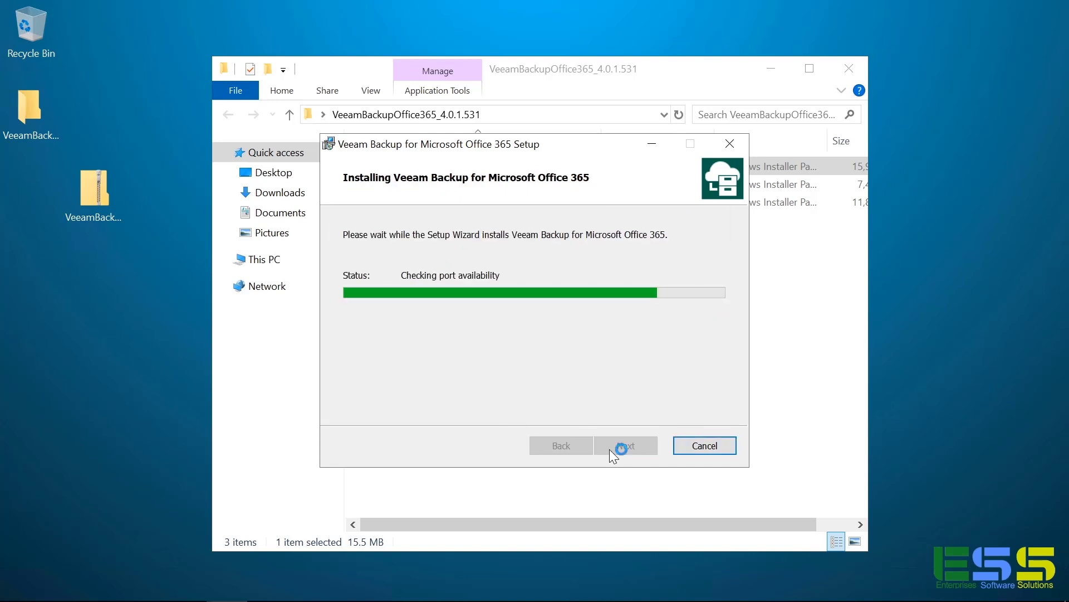
left_click(619, 444)
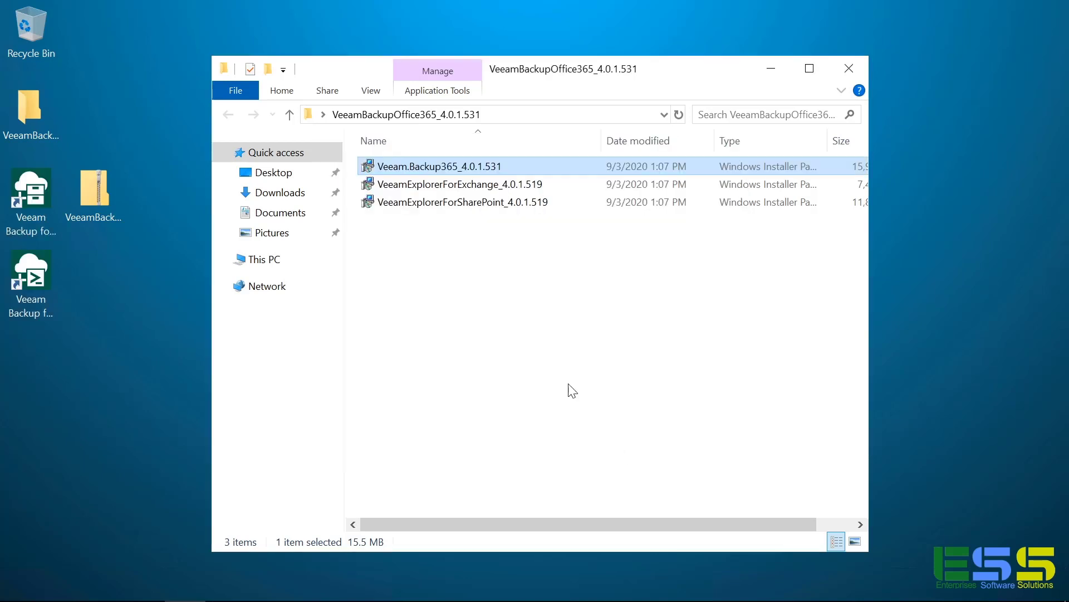
Step: Install Veeam Explorer for Microsoft Exchange, accepting both license agreements and default features
double_click(471, 184)
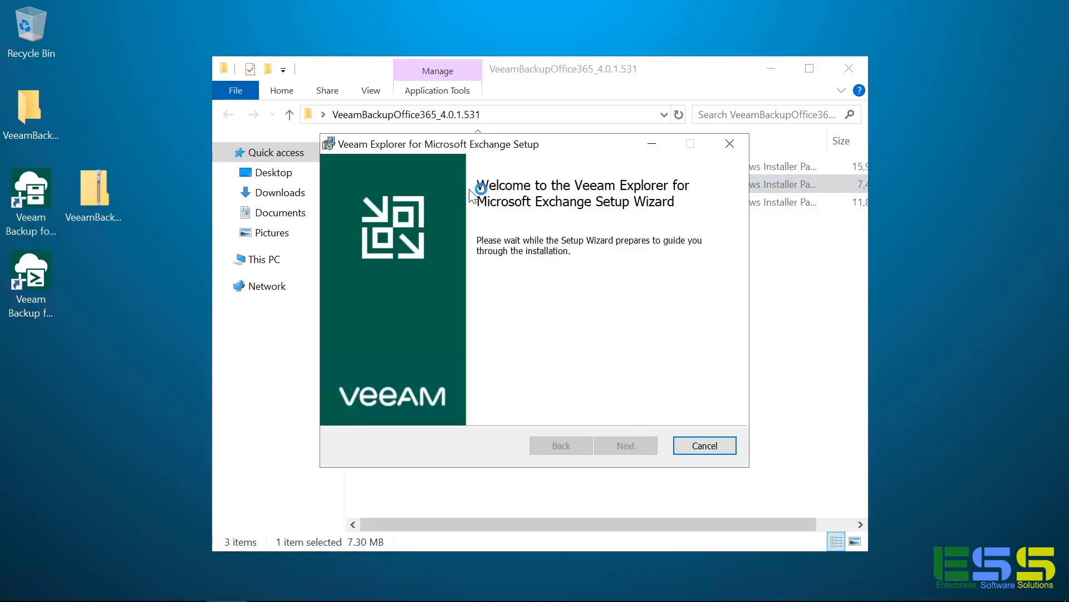
left_click(626, 445)
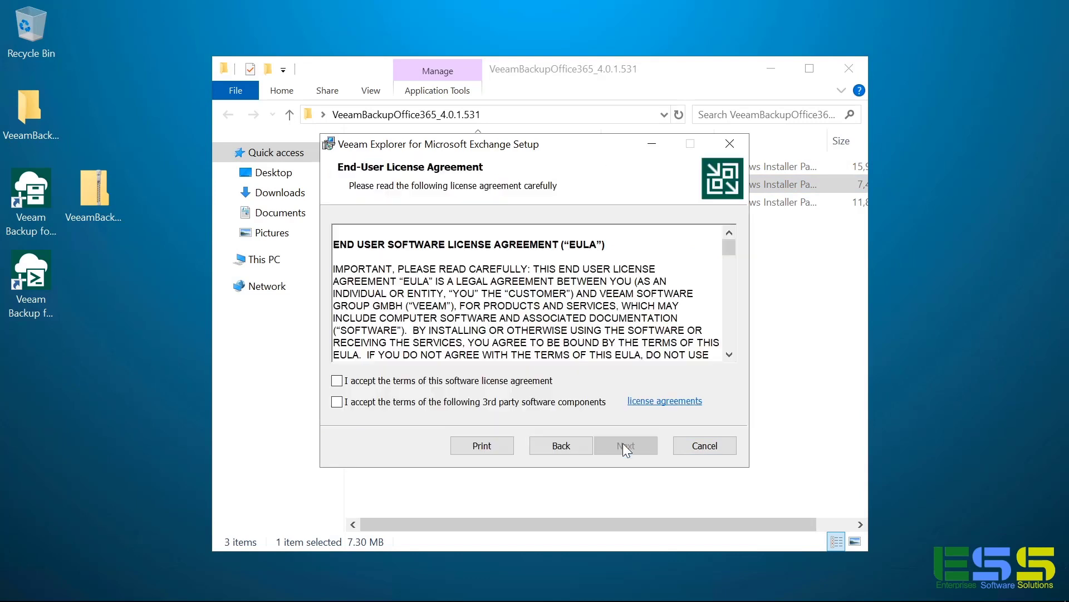
left_click(525, 382)
left_click(524, 402)
left_click(612, 444)
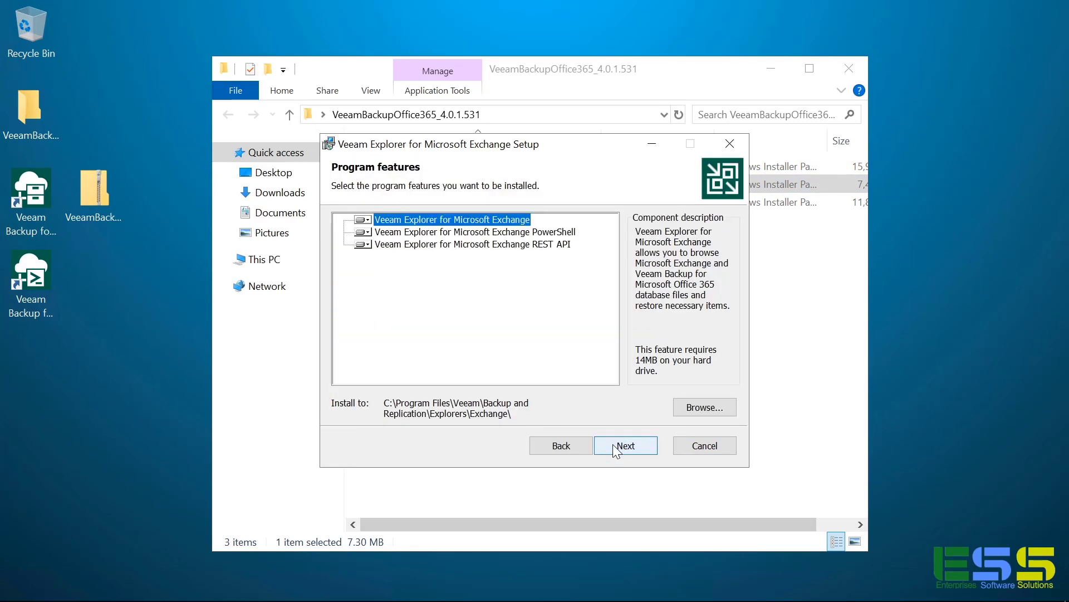
left_click(612, 444)
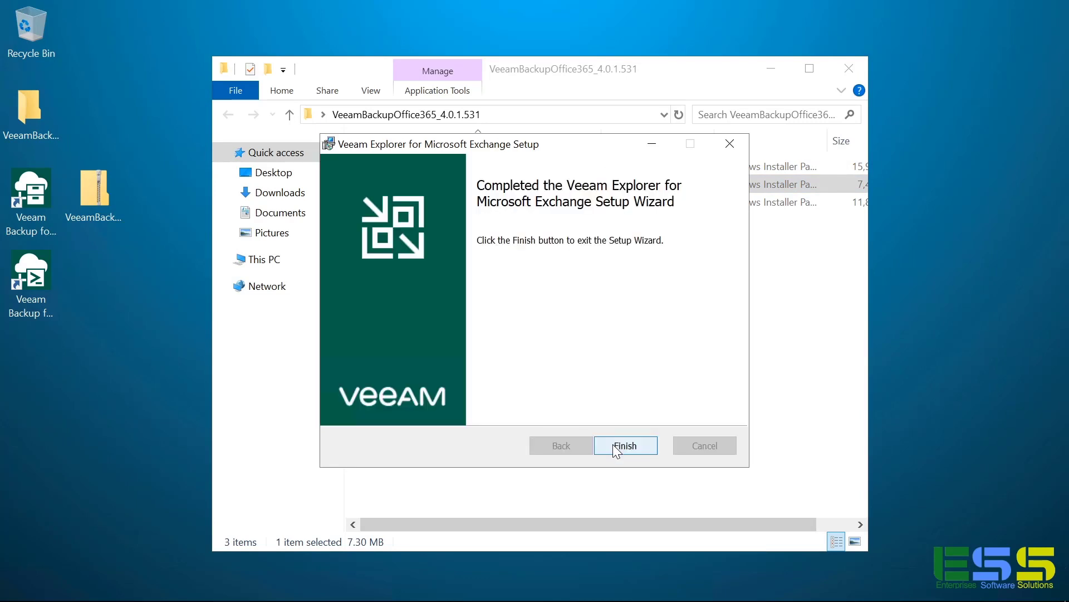
left_click(613, 443)
Step: Start installing Veeam Explorer for Microsoft SharePoint, accepting both licenses and default features
double_click(477, 202)
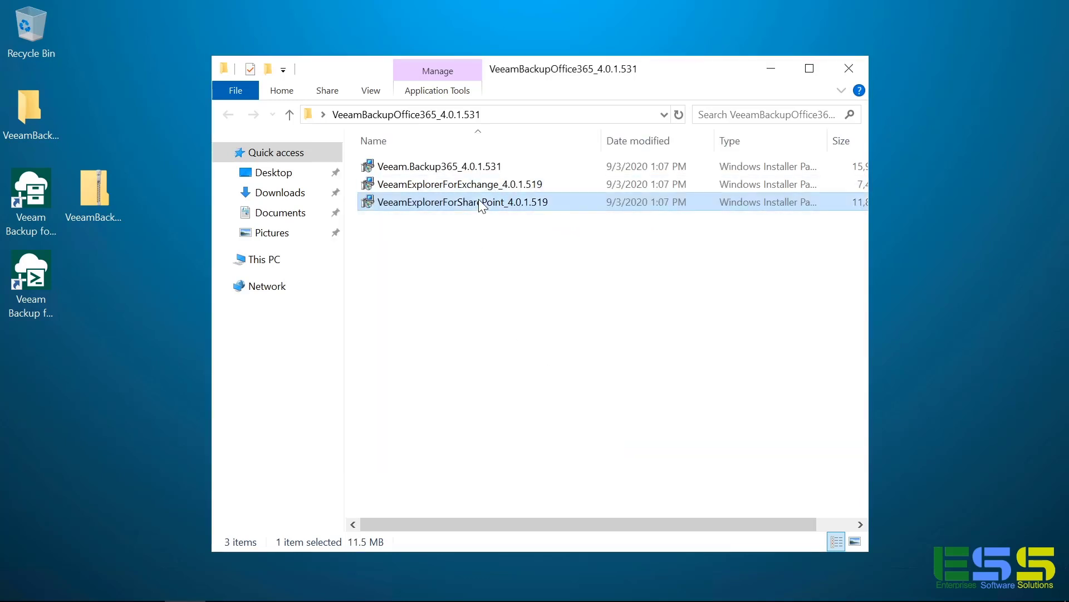
left_click(633, 445)
left_click(525, 381)
left_click(525, 401)
left_click(613, 445)
left_click(615, 444)
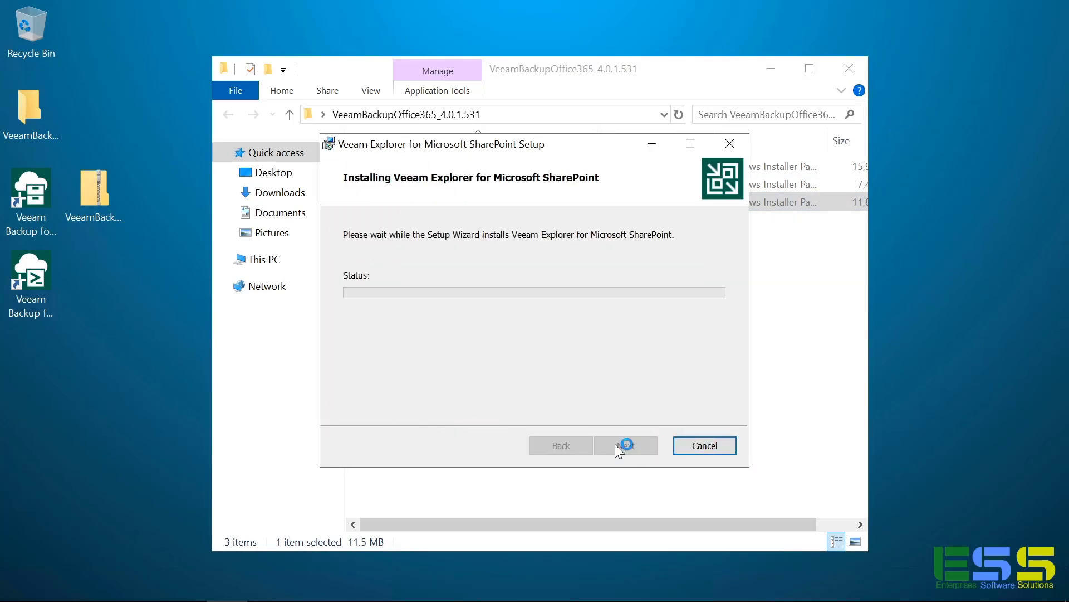
left_click(615, 444)
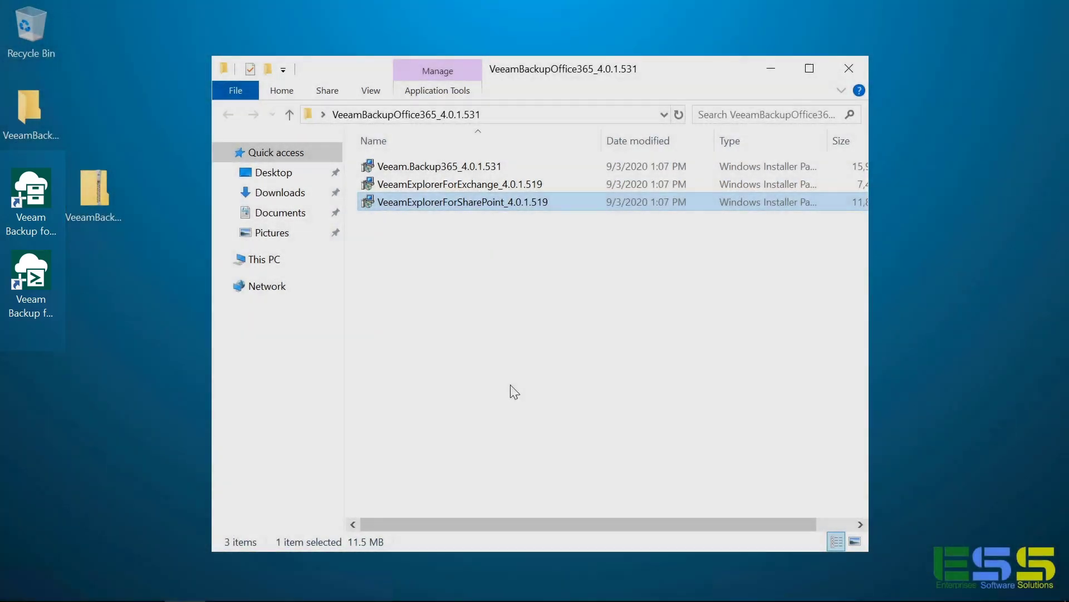
Step: Launch the console, connect to 127.0.0.1 with Windows session authentication, and maximize the window
double_click(28, 195)
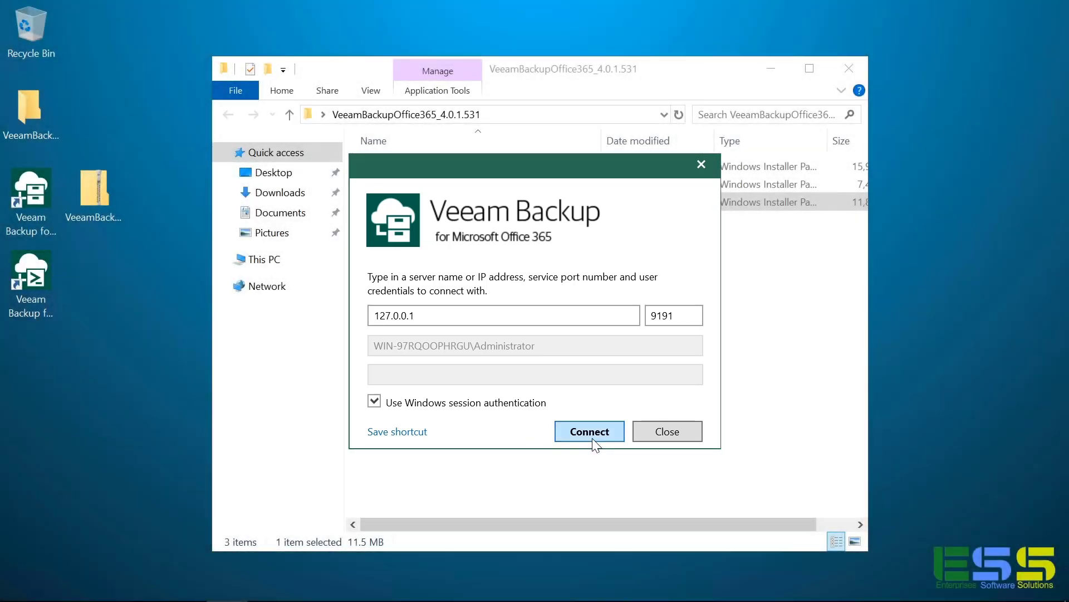
left_click(592, 438)
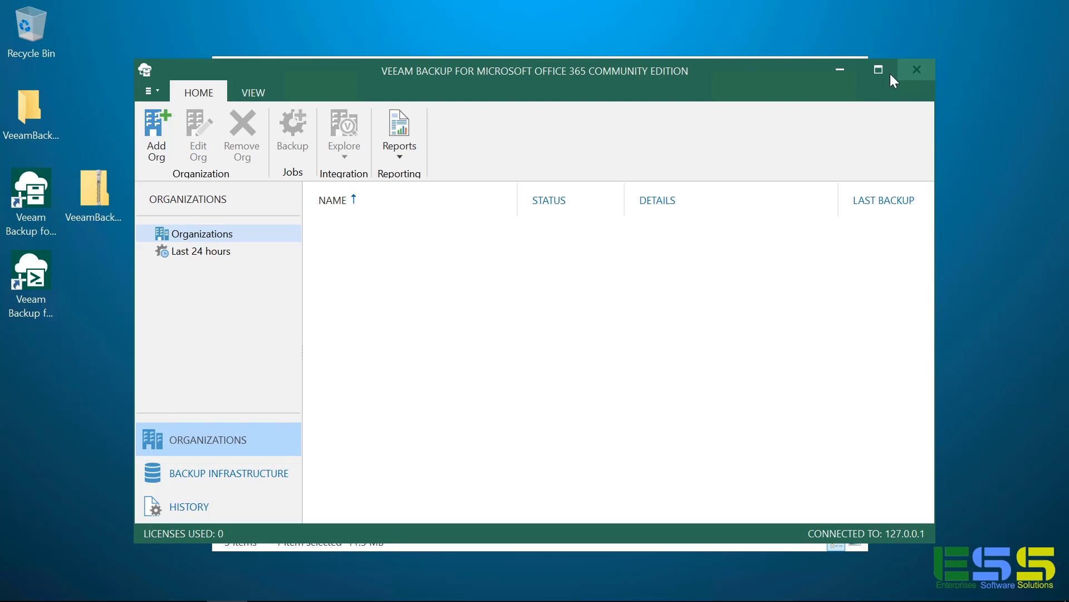
left_click(889, 72)
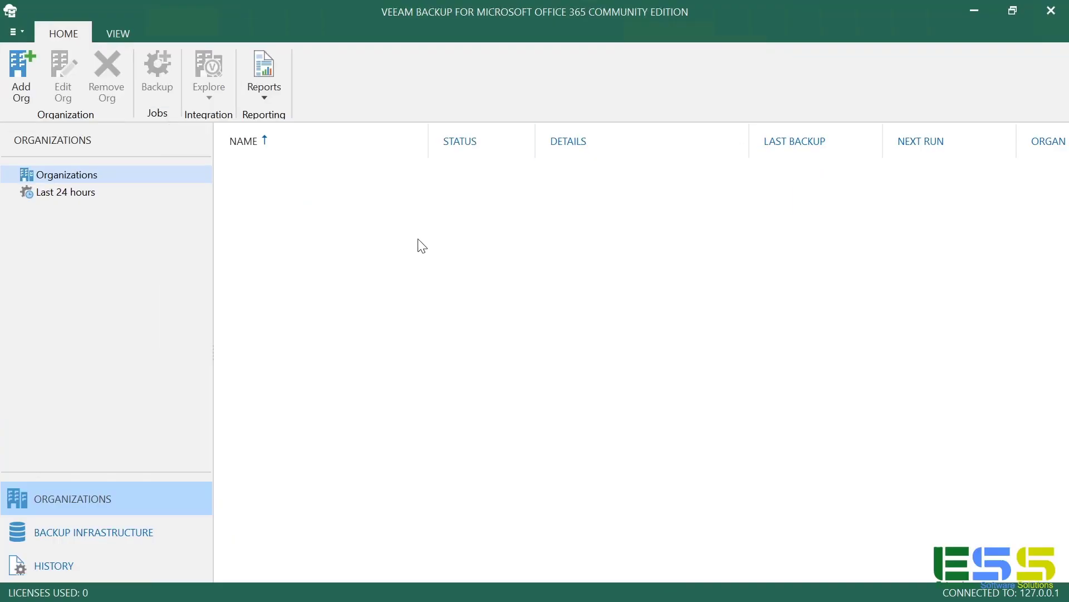
Step: Add a Microsoft Office 365 organization with Exchange Online and SharePoint/OneDrive checked, and continue
left_click(19, 88)
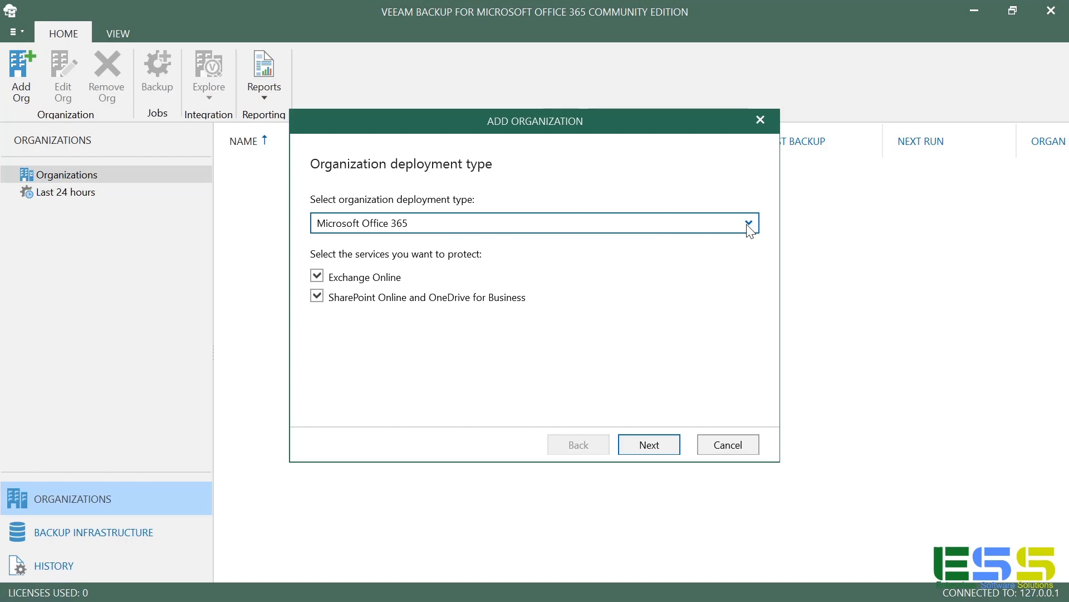
left_click(749, 224)
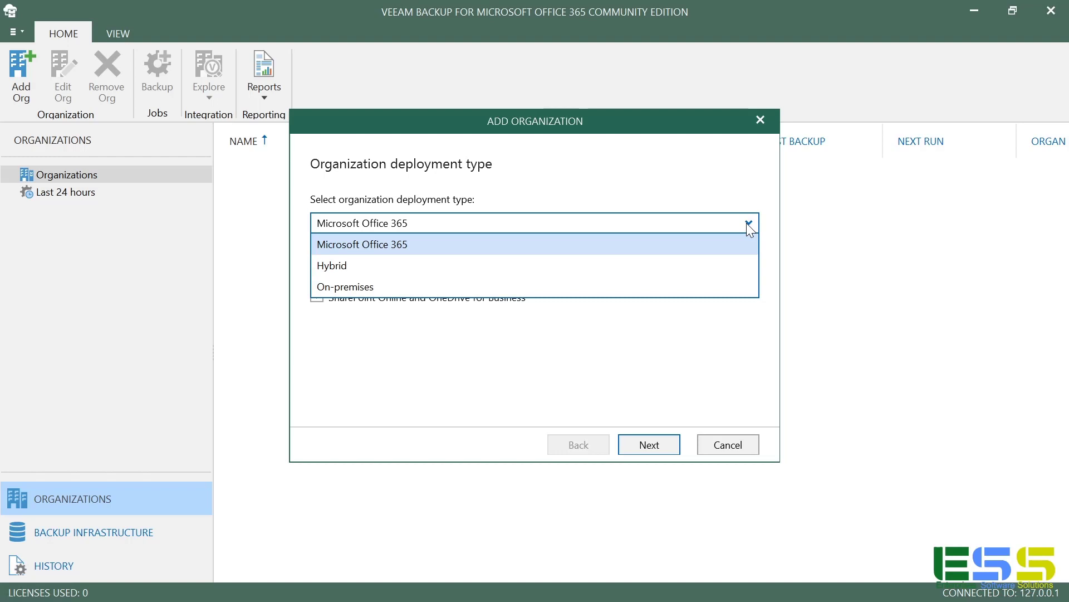
left_click(734, 248)
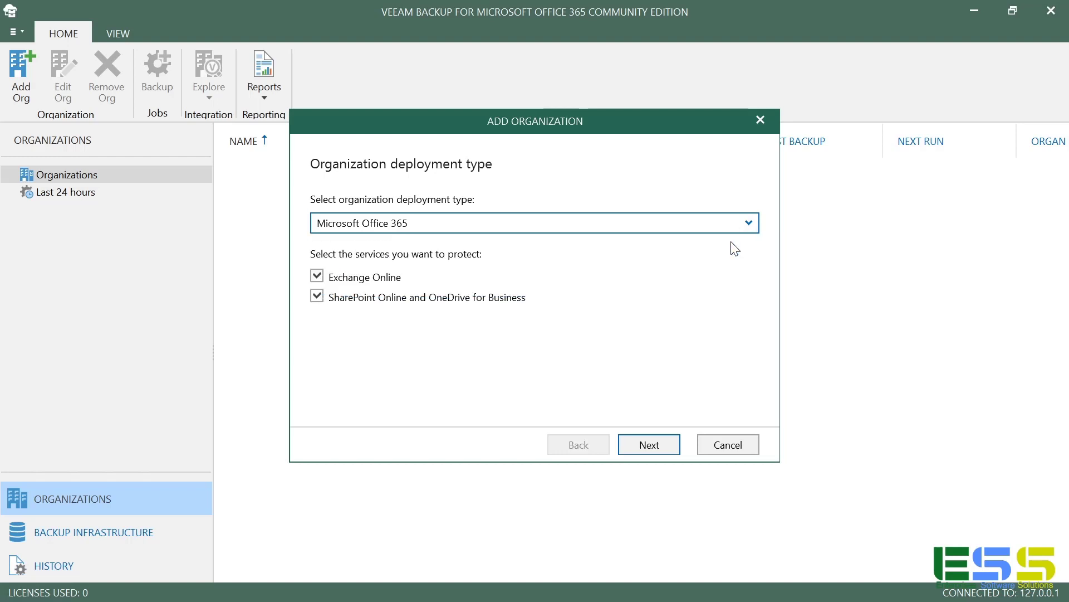
left_click(648, 452)
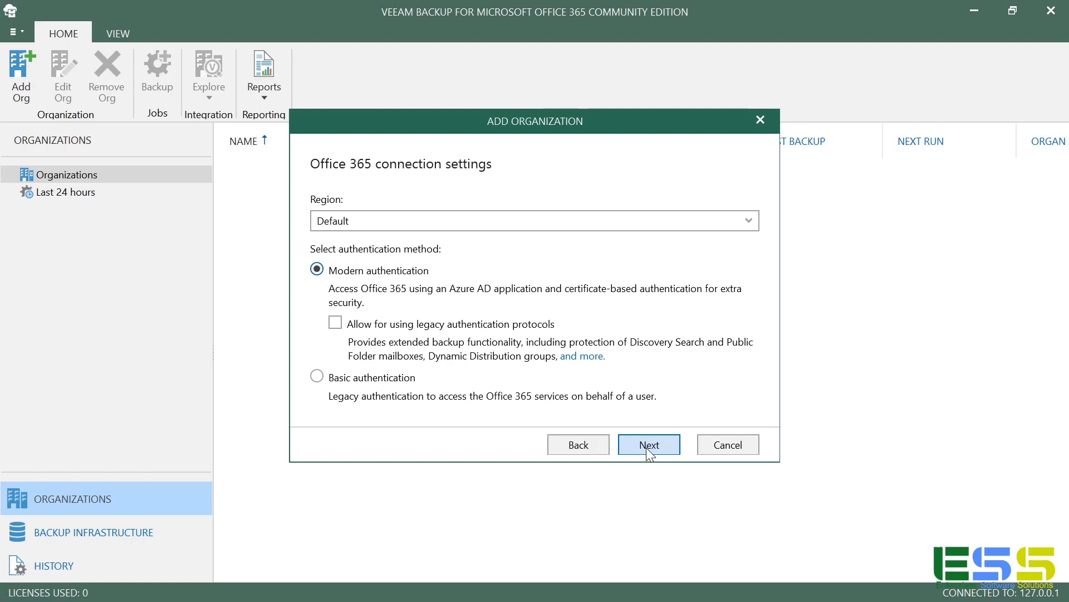
Step: Keep modern authentication and choose to register a new Azure AD application automatically
left_click(650, 452)
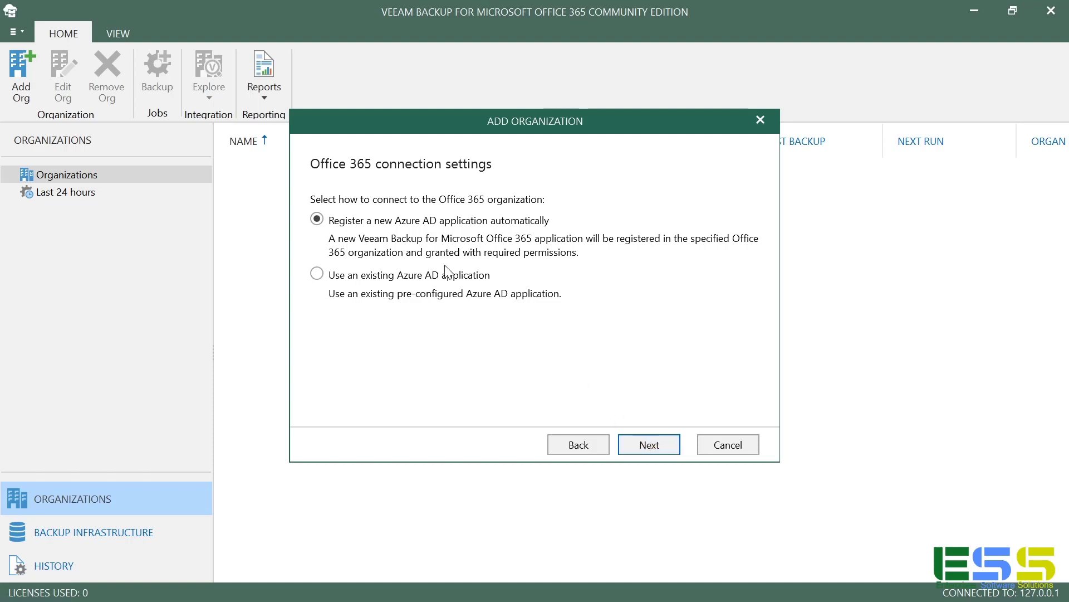
left_click(398, 275)
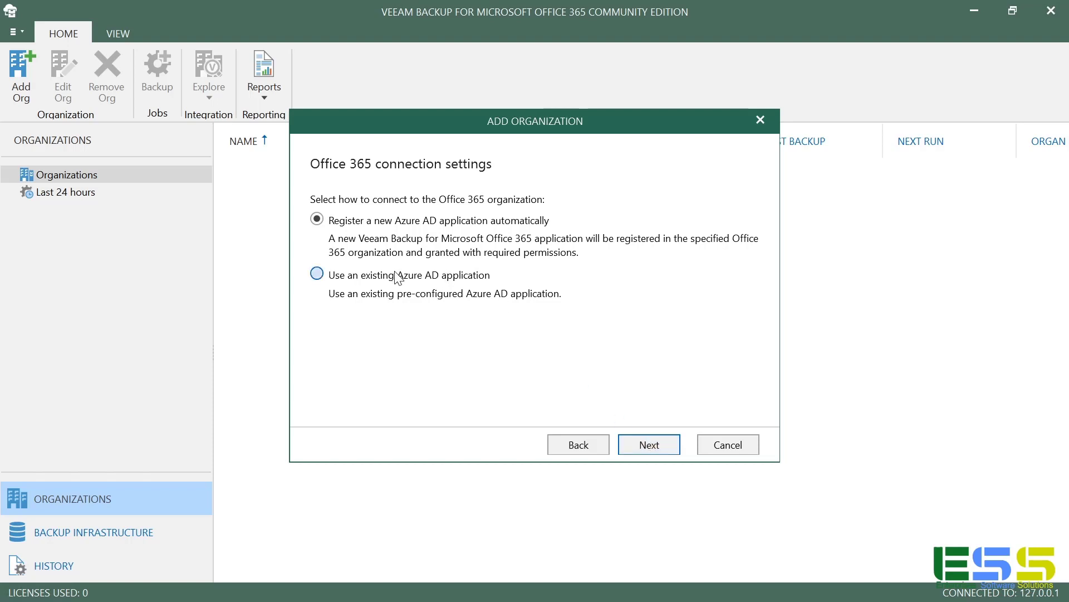
left_click(649, 443)
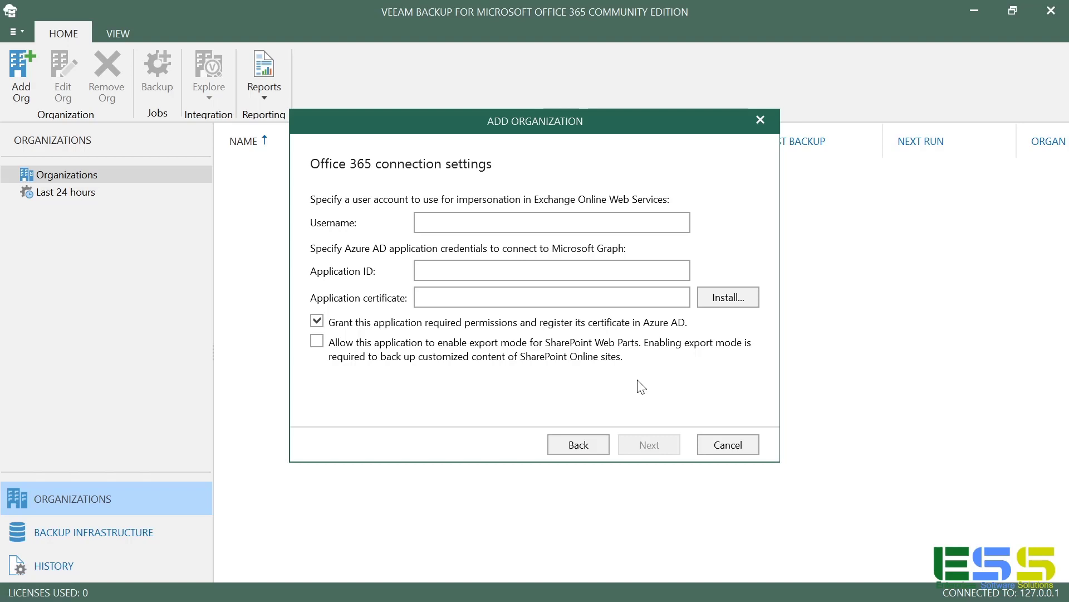
left_click(578, 444)
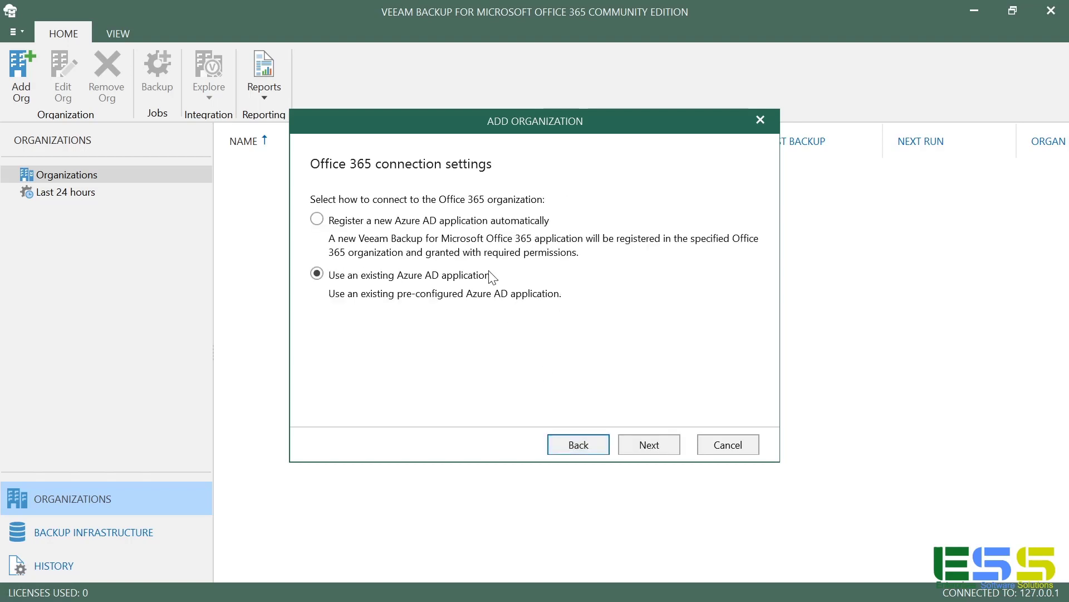
left_click(493, 221)
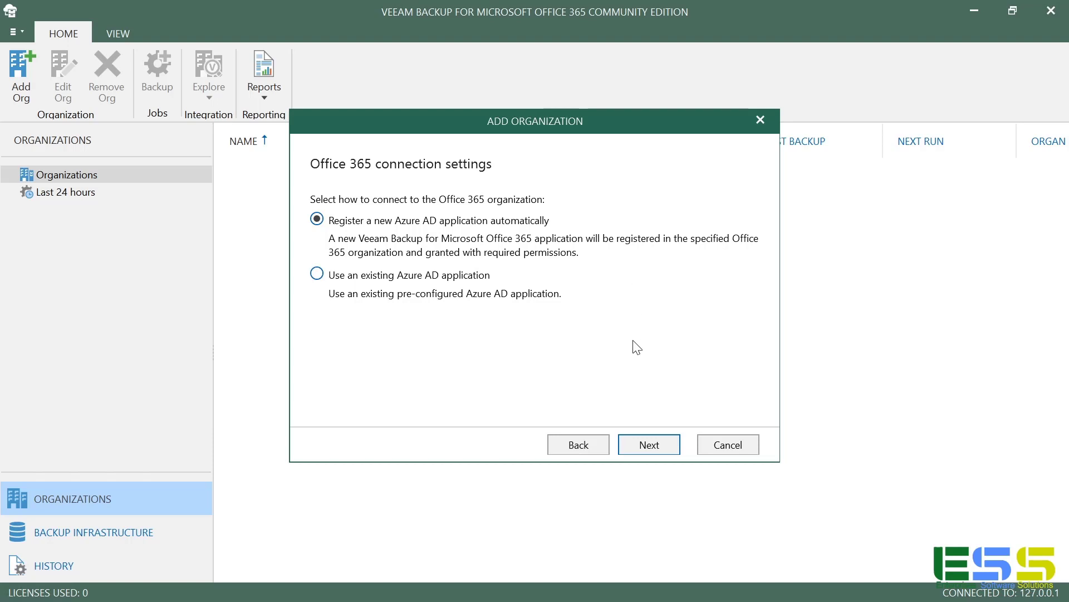
left_click(646, 446)
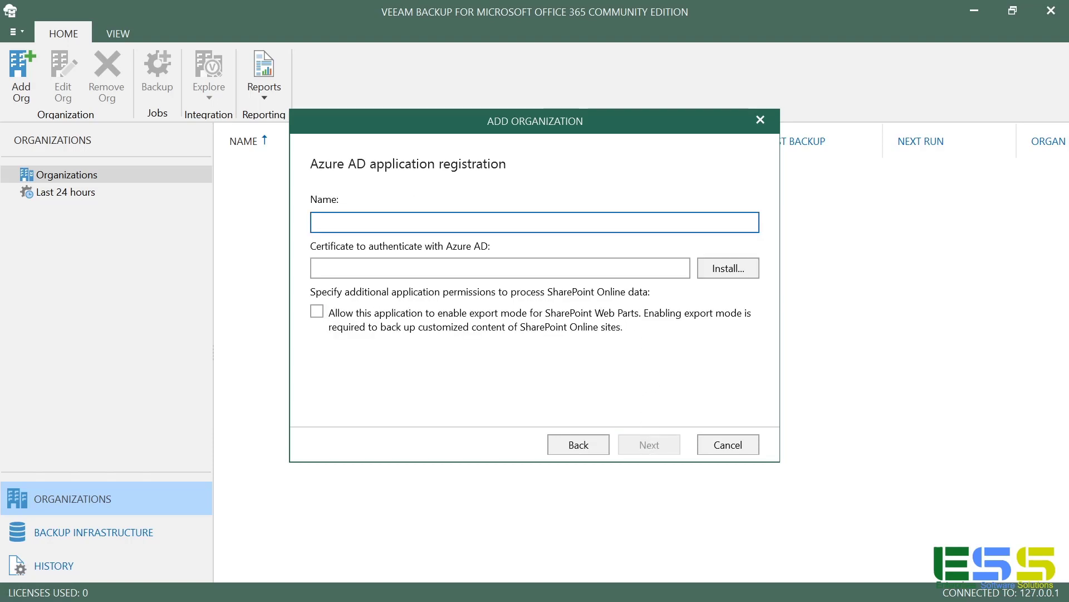
Step: Name the application 'Veeam Backup for O365' and generate a new self-signed certificate for it
type("Veeam Backup for O365")
key("Tab")
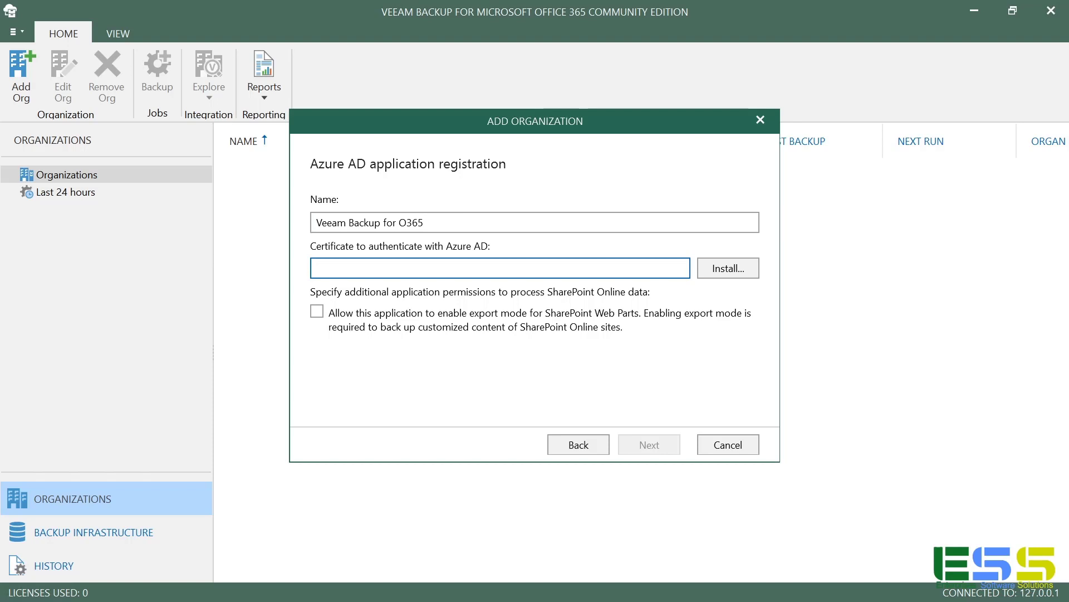
left_click(729, 270)
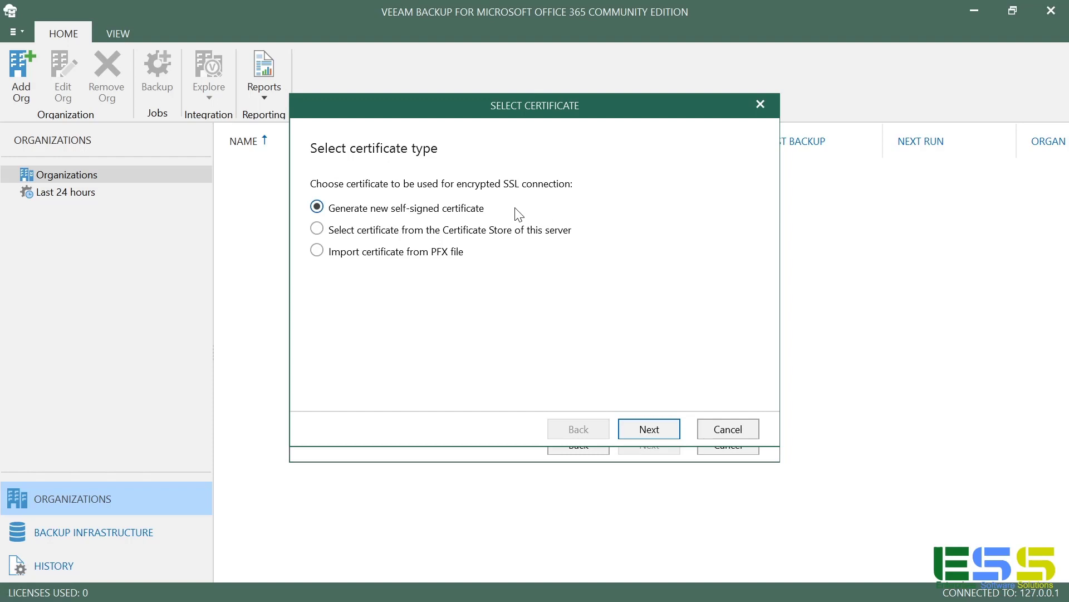
left_click(649, 430)
left_click(649, 433)
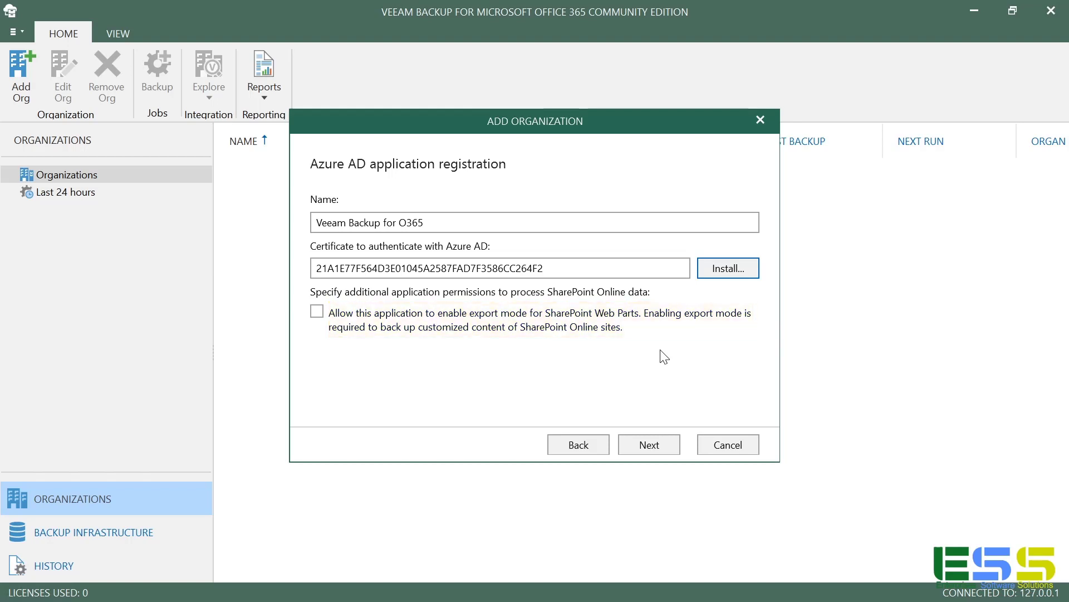
Step: At the Logon to Office 365 step, copy the sign-in code to open microsoft.com/devicelogin
left_click(666, 443)
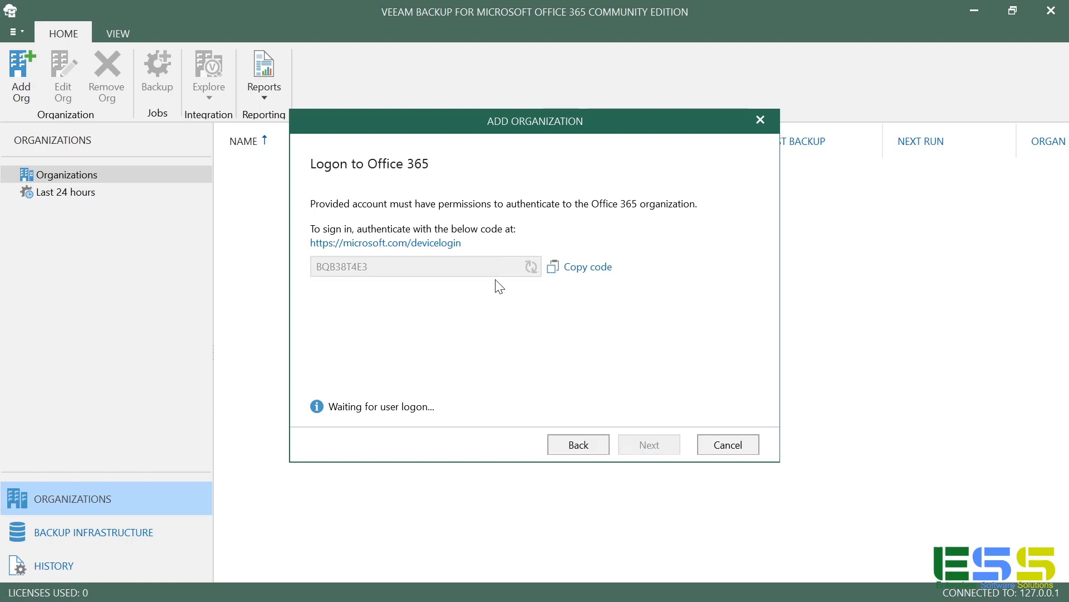
left_click(585, 268)
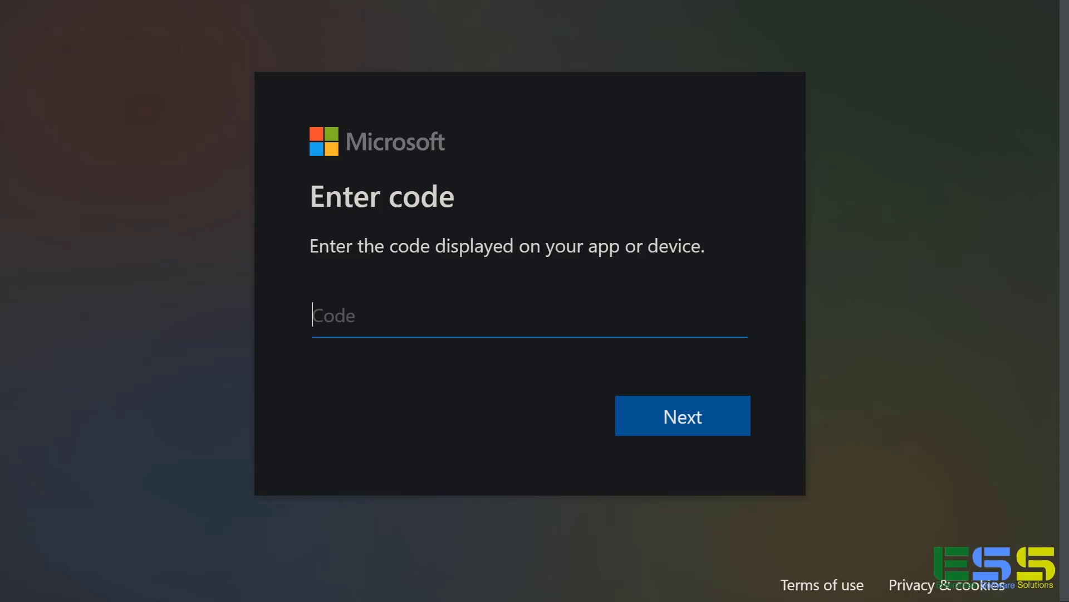
Step: Paste the sign-in code on the device login page and sign in with the already signed-in account
type("BQB38T4E3")
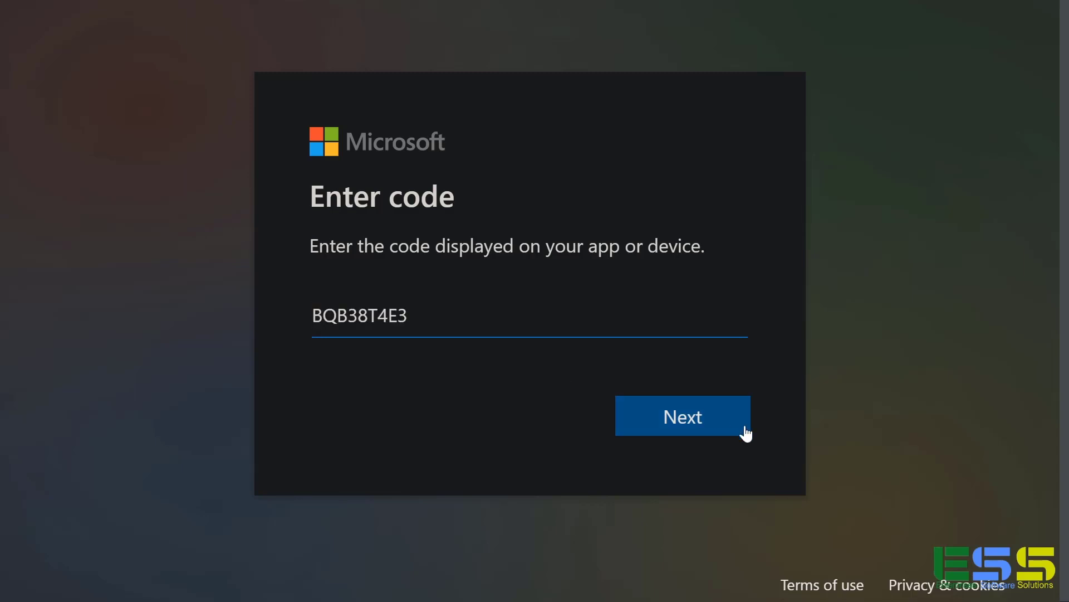
left_click(741, 433)
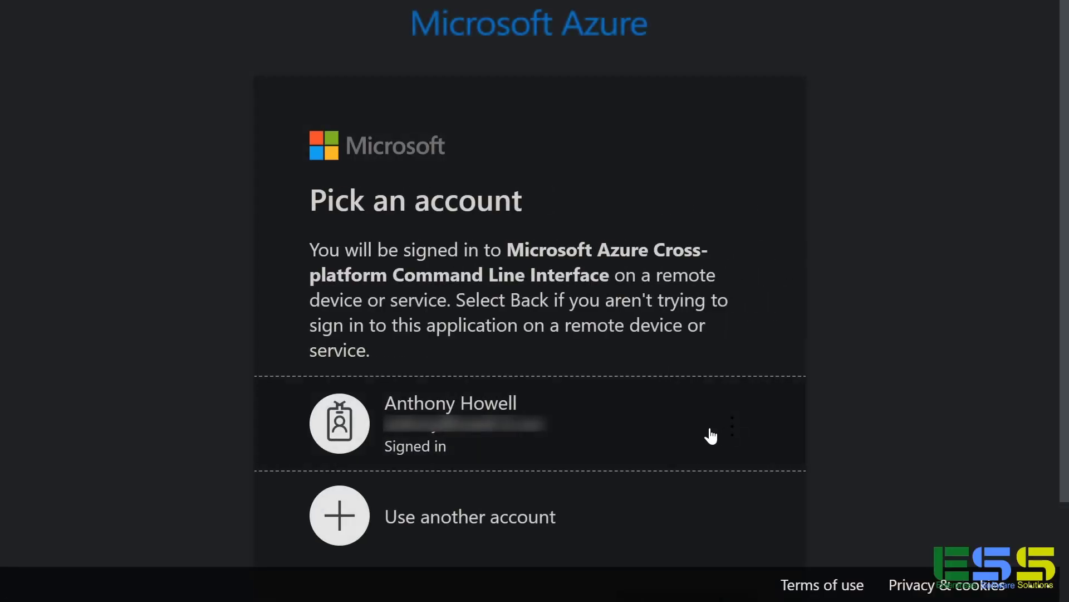
left_click(649, 423)
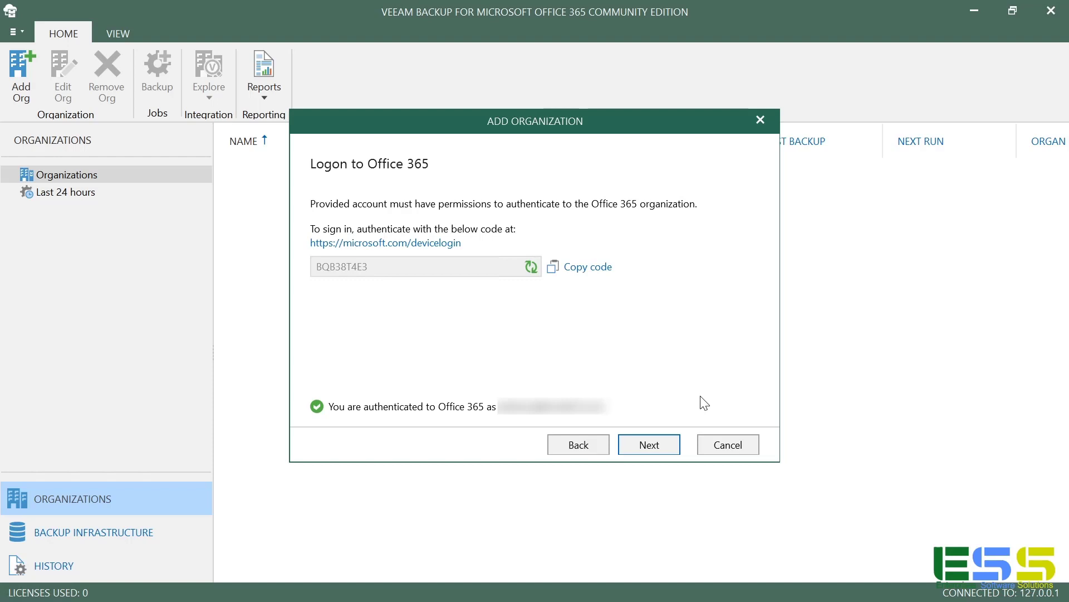
Step: Complete the organization wizard after verification and select the new organization in the tree
left_click(646, 446)
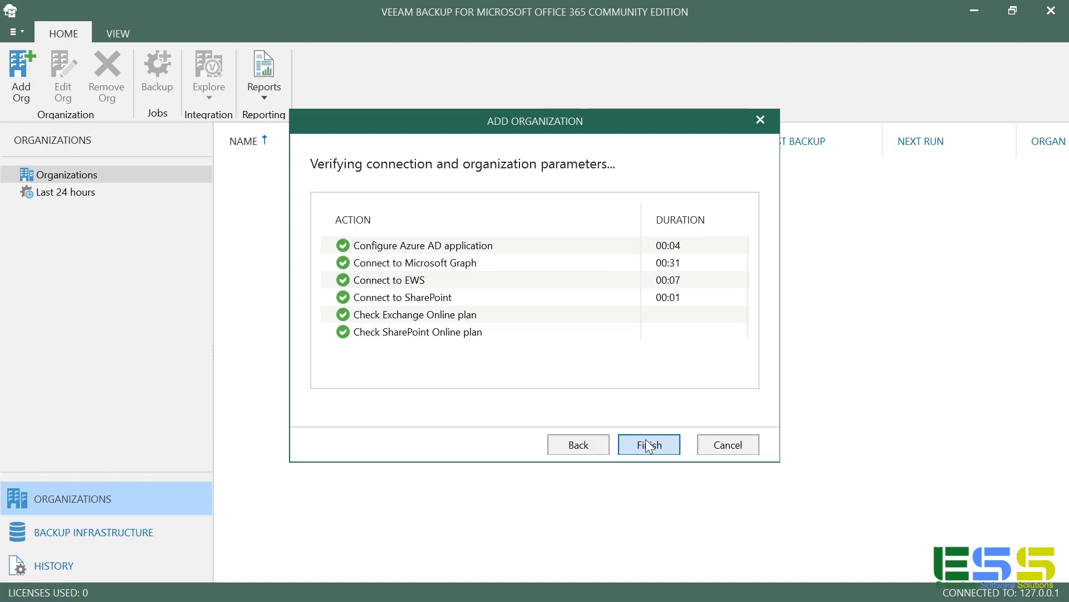
left_click(648, 445)
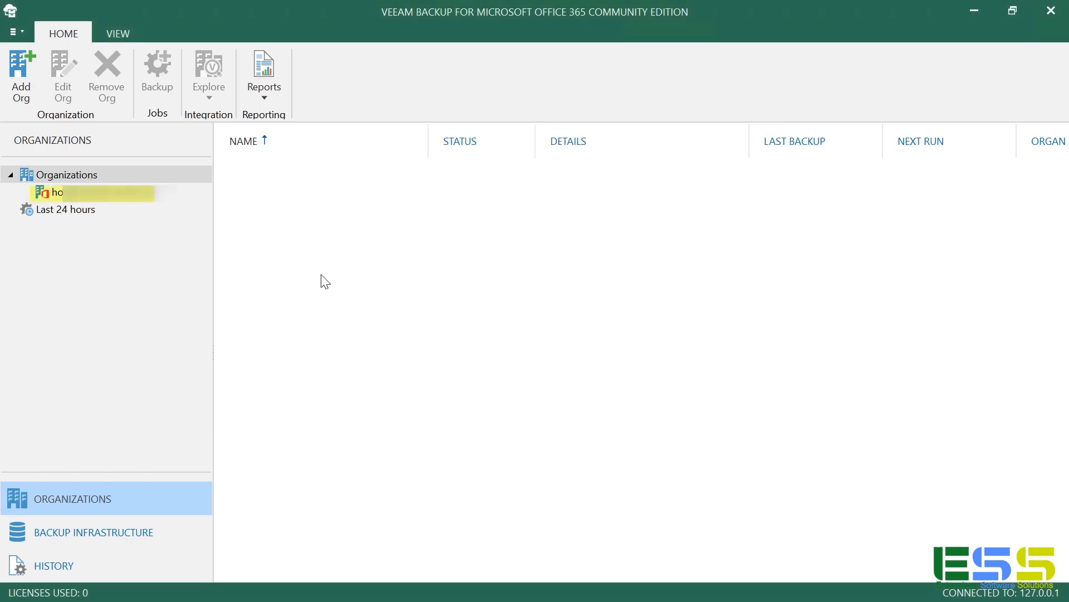
left_click(144, 200)
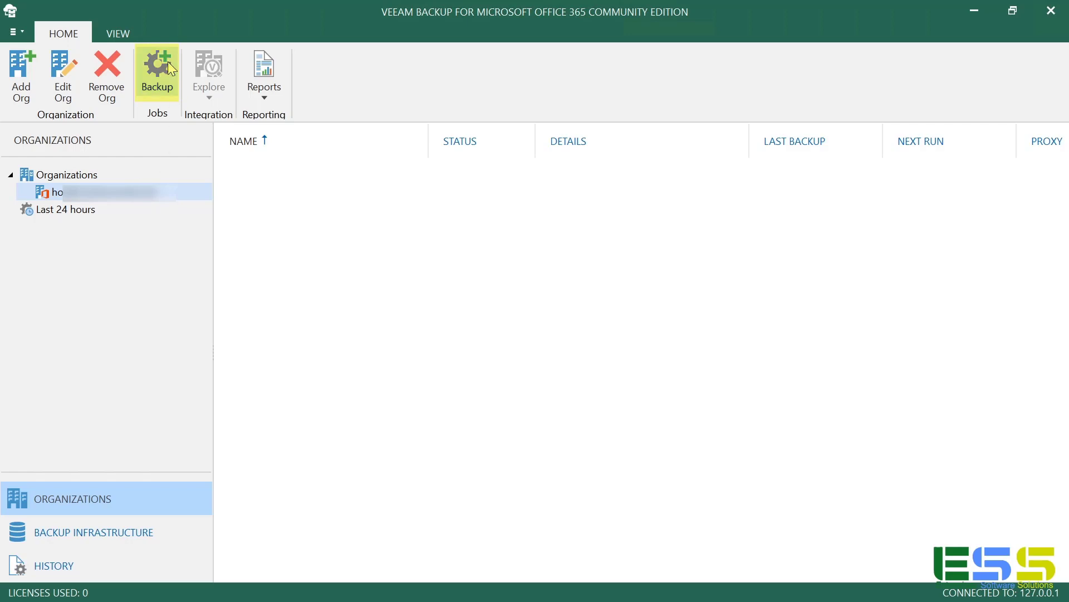
Step: Create backup job 'First Veeam Backup' and add the test user as its only object
left_click(165, 85)
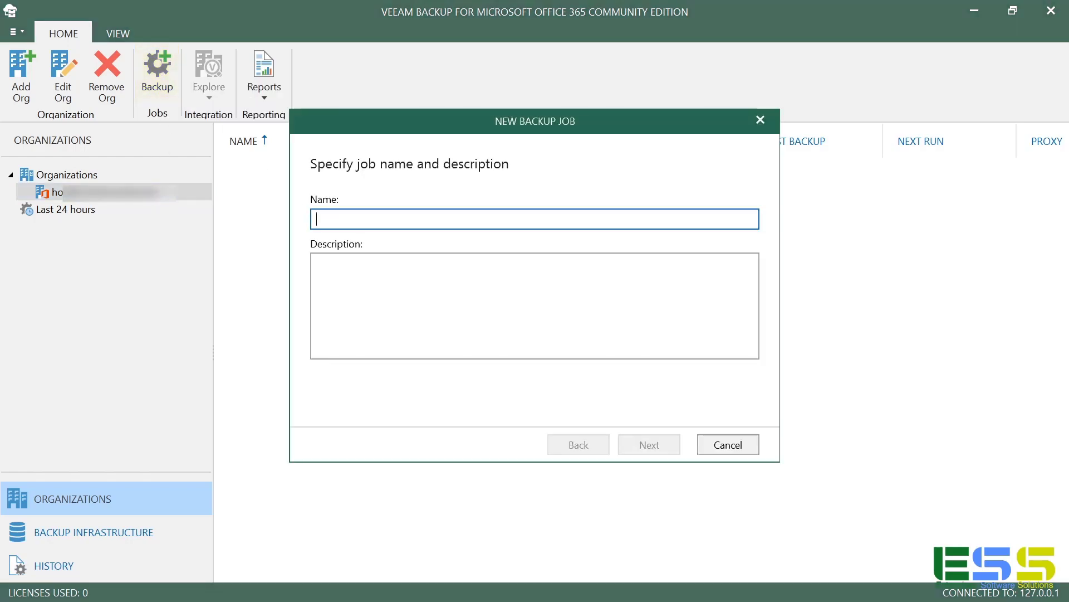
type("First Veeam Backup")
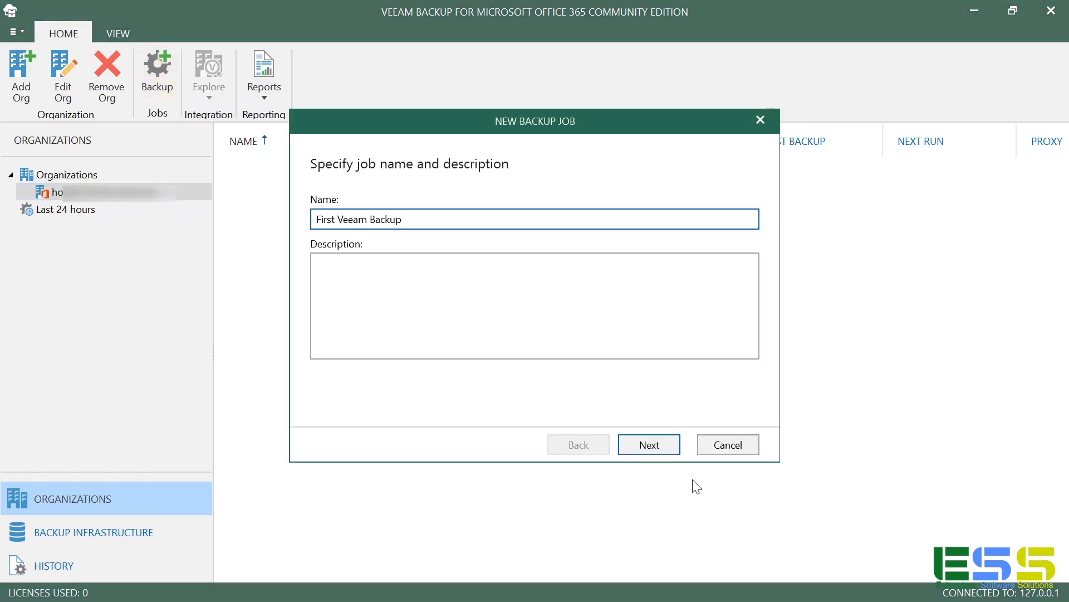
left_click(670, 447)
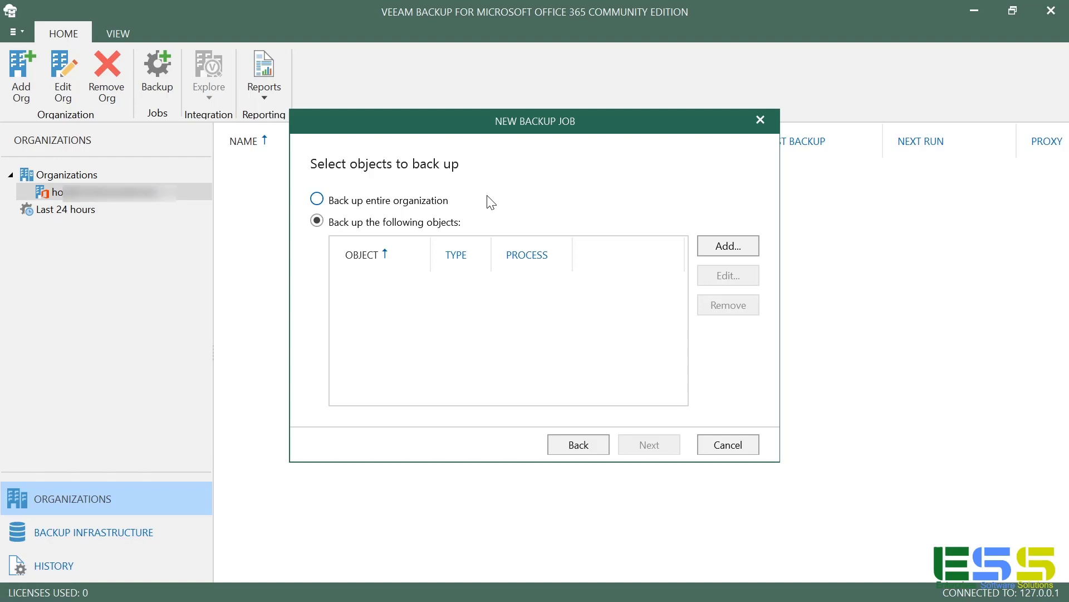
left_click(724, 244)
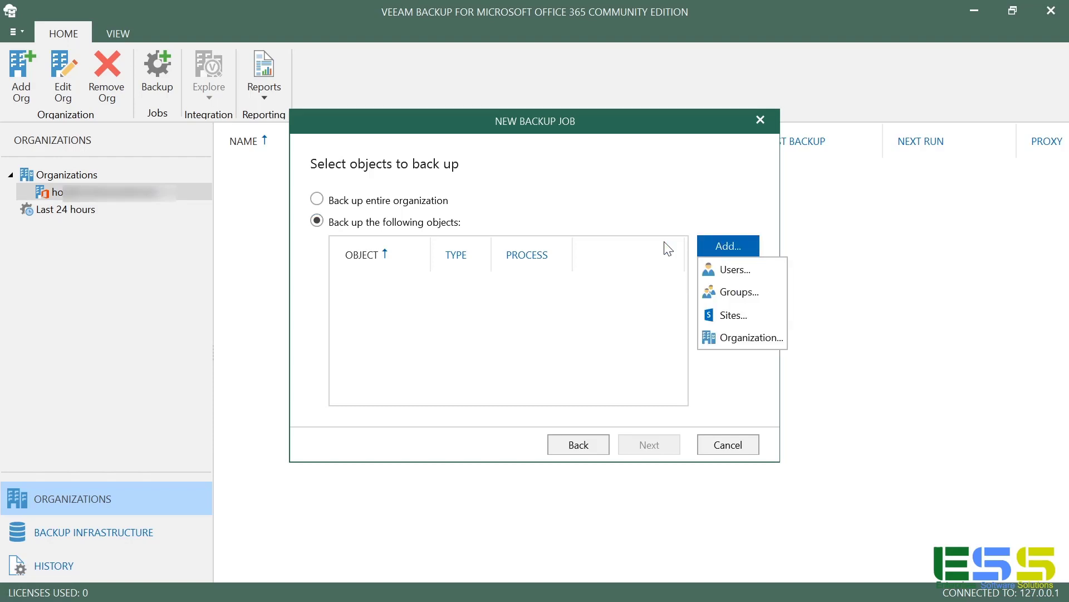
left_click(744, 272)
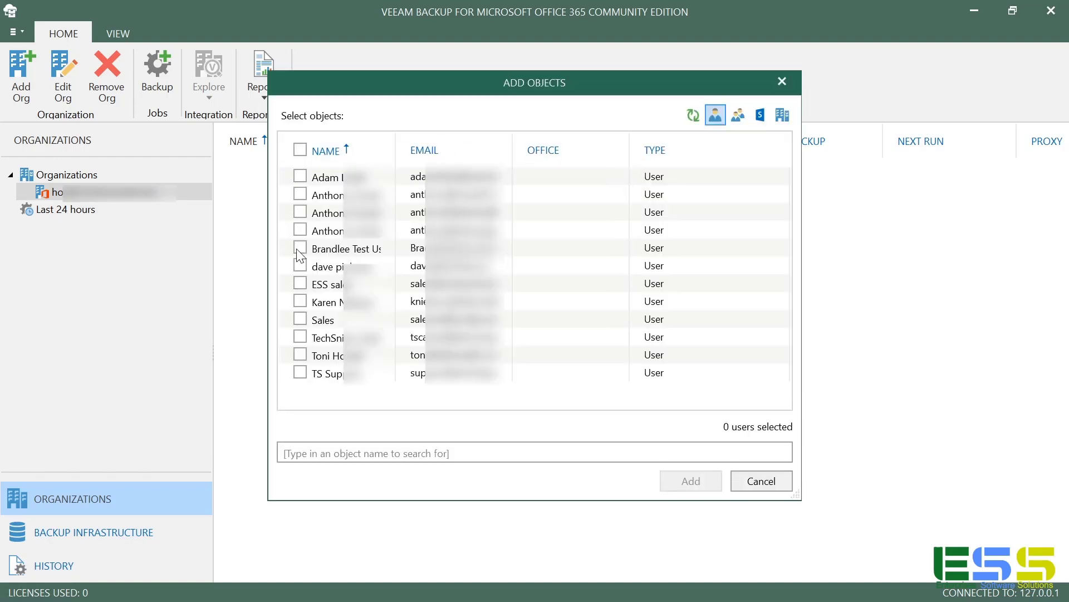
left_click(300, 248)
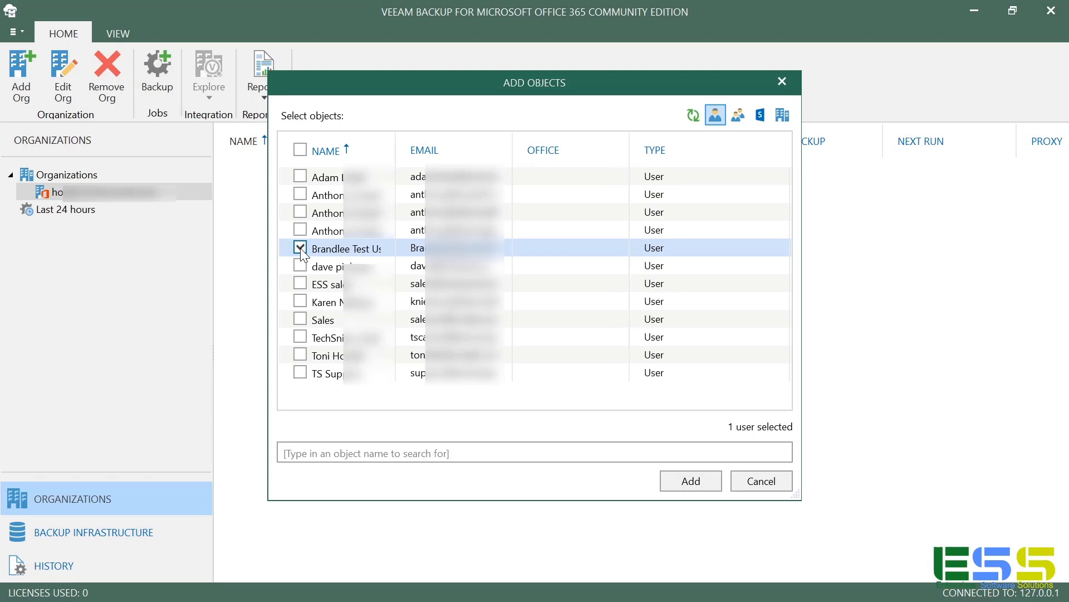
left_click(681, 483)
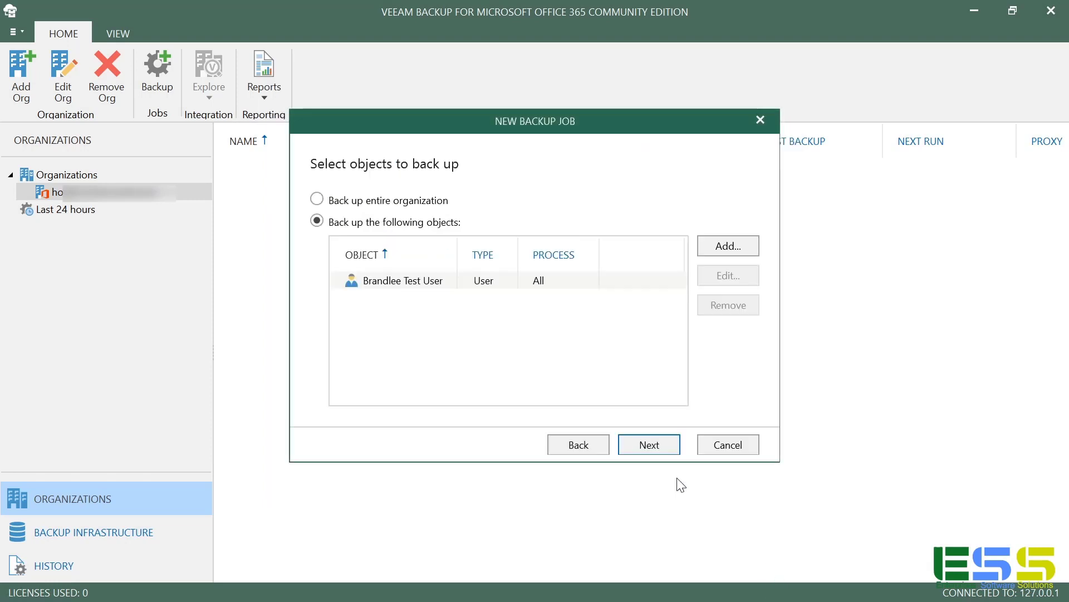
Step: Skip exclusions and keep the default proxy and Default Backup Repository
left_click(651, 447)
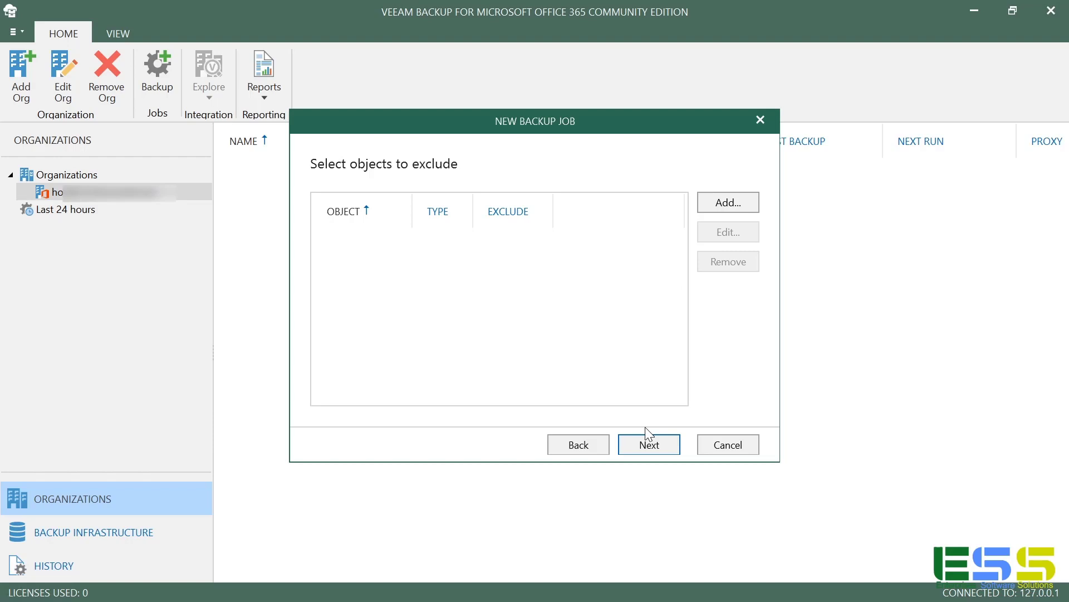
left_click(707, 203)
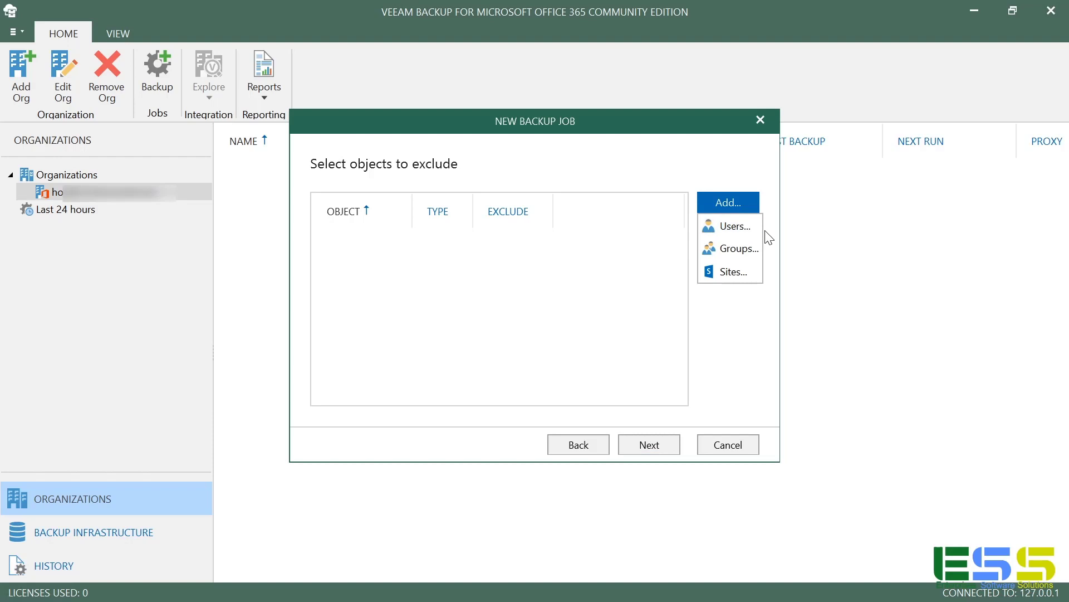
left_click(745, 386)
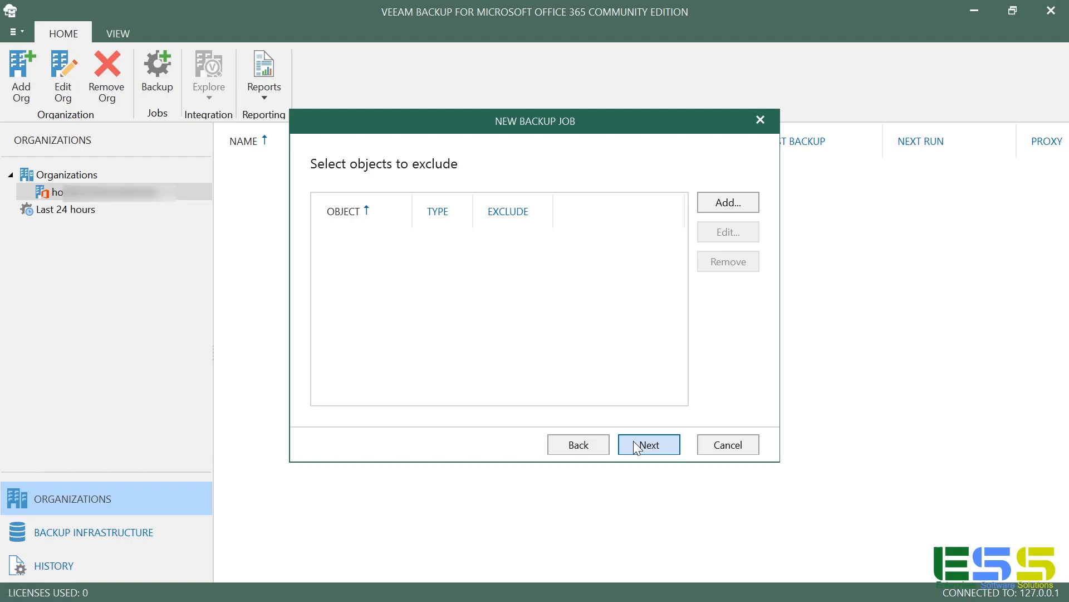
left_click(635, 443)
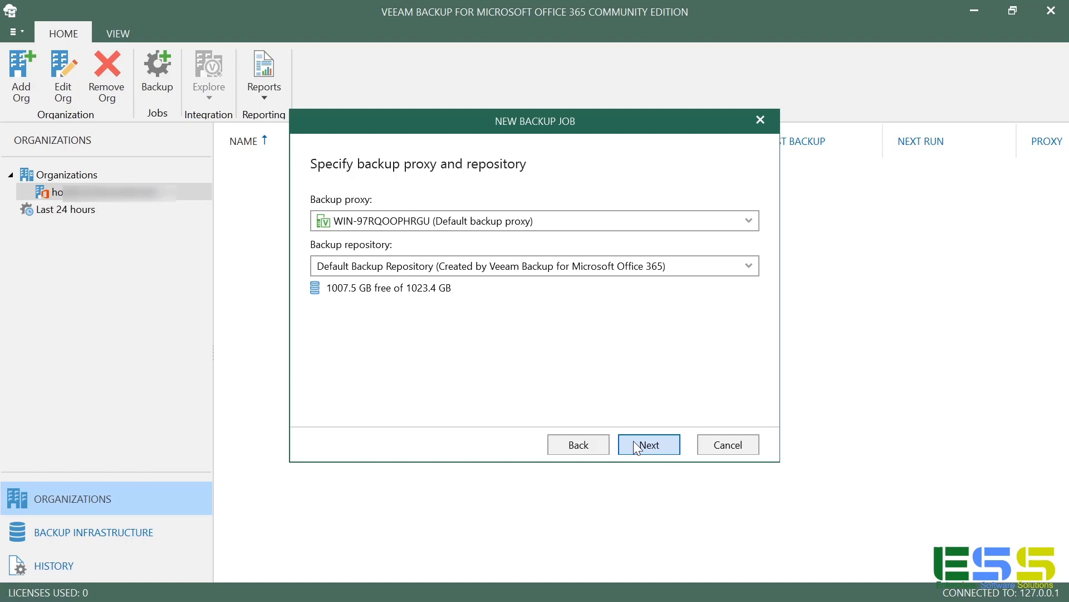
left_click(633, 440)
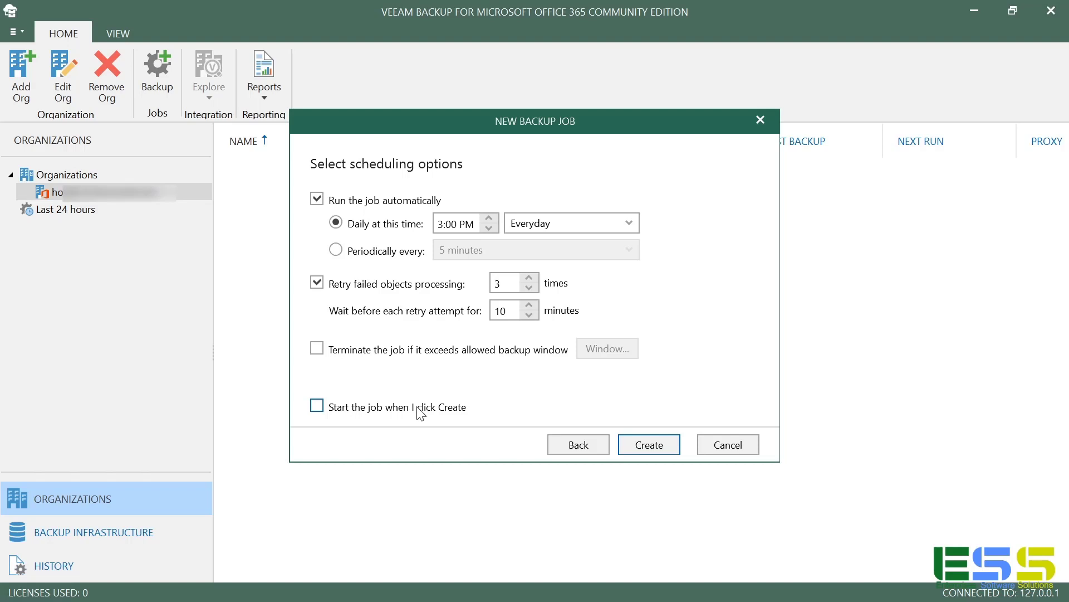
Step: Schedule First Veeam Backup daily at 8:00 PM, set to start on creation, and create it
left_click(417, 406)
left_click(494, 218)
left_click(494, 219)
left_click(493, 219)
left_click(493, 218)
left_click(493, 219)
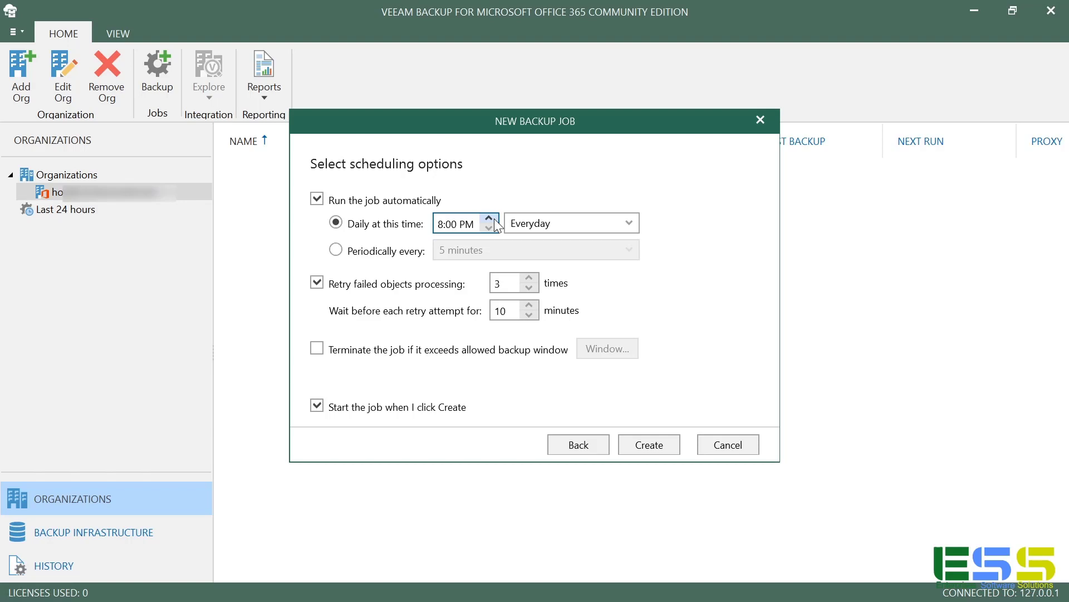
left_click(649, 445)
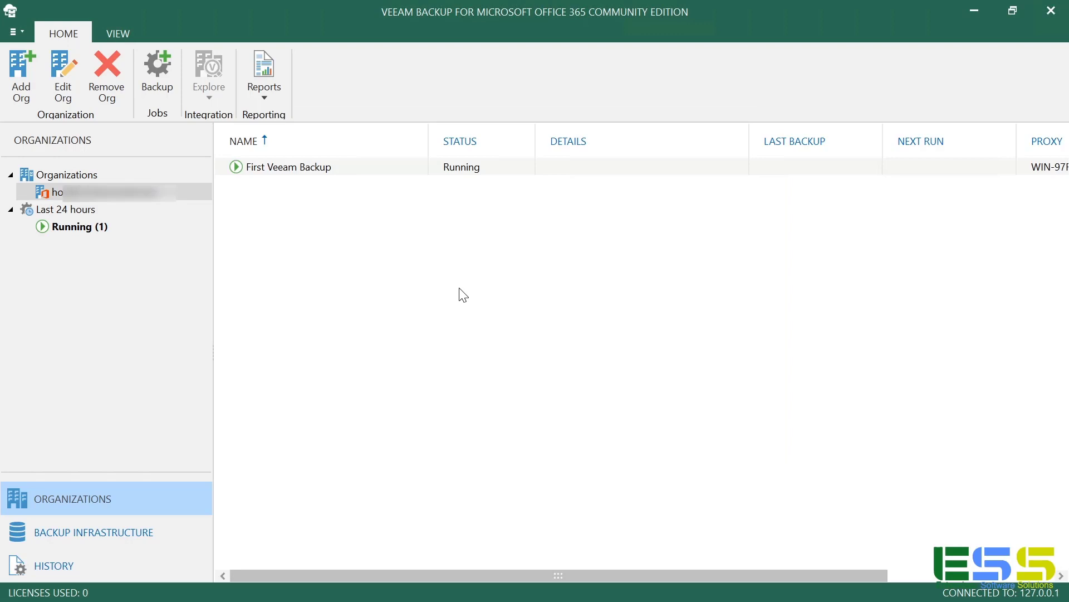
Step: Check that First Veeam Backup succeeded with 14.5 MB (338 items), then show the Explore options
left_click(376, 176)
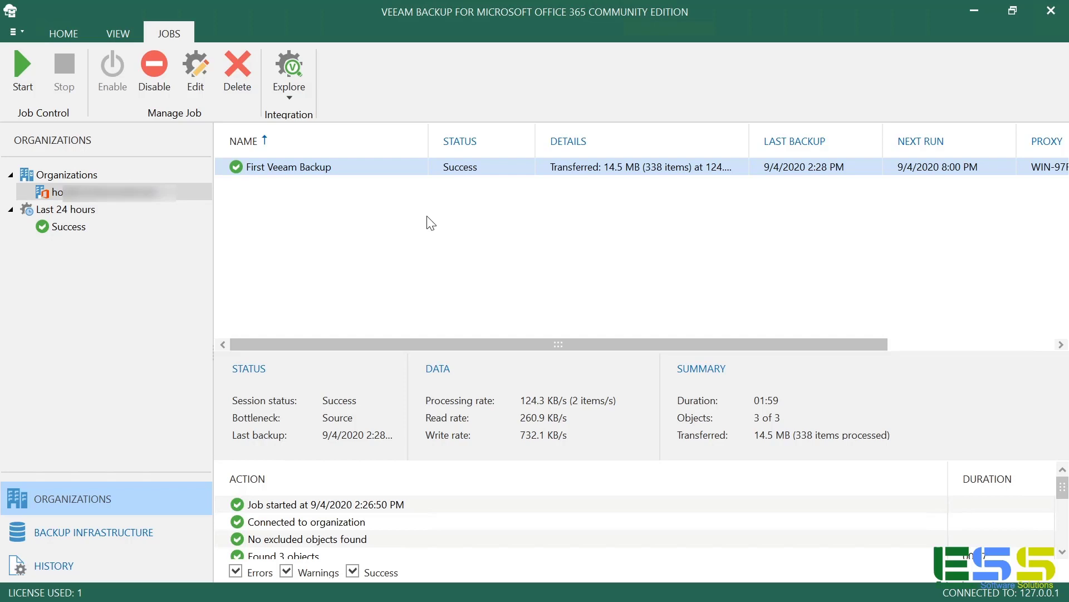
left_click(304, 89)
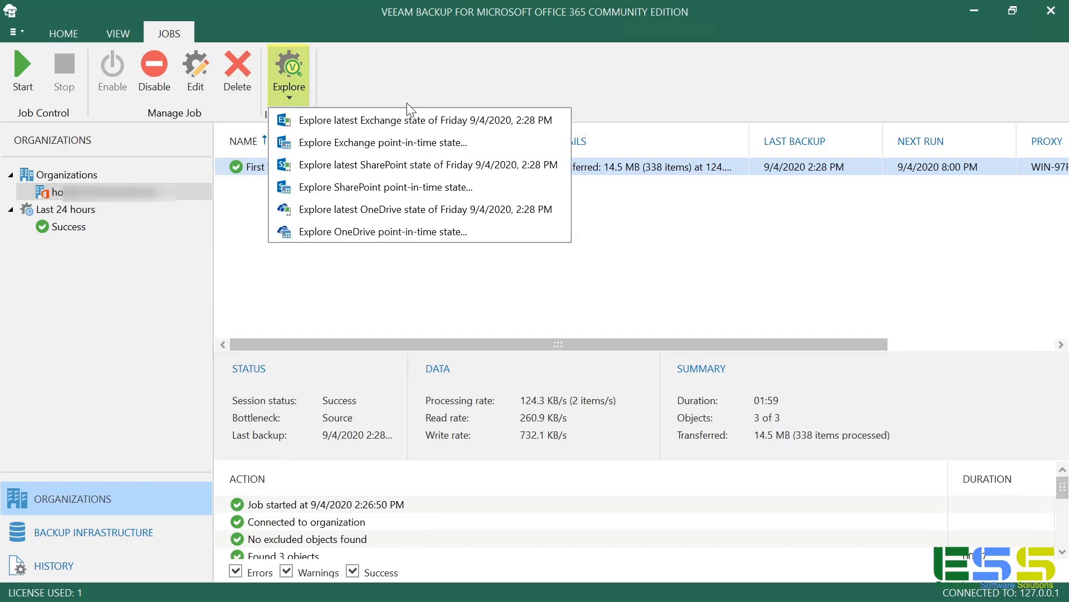
Step: Explore the latest Exchange state and navigate to the test user's backed-up Inbox
left_click(543, 124)
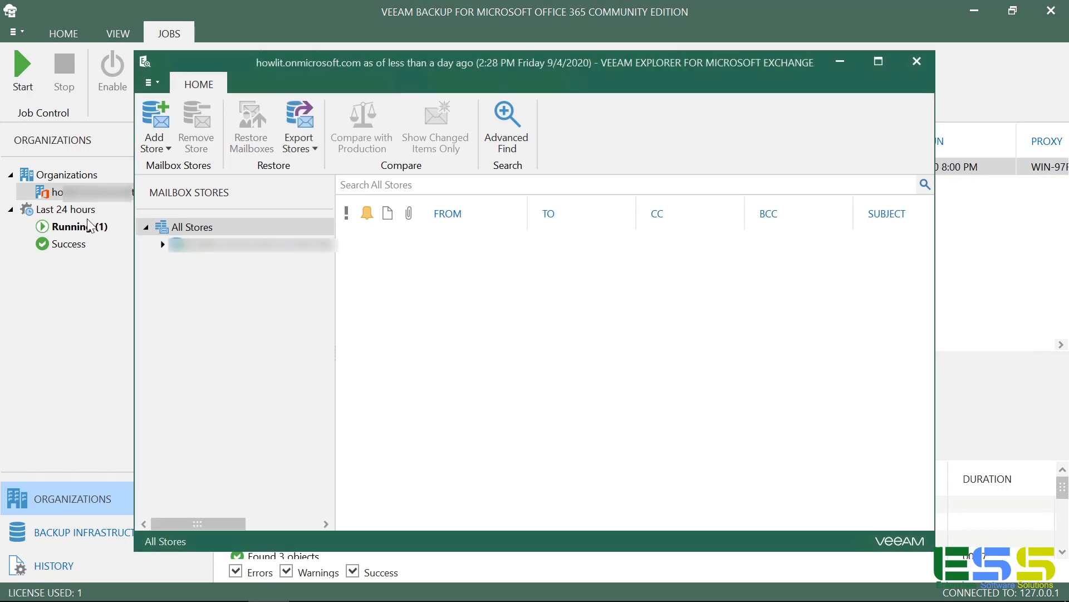
left_click(162, 245)
left_click(202, 267)
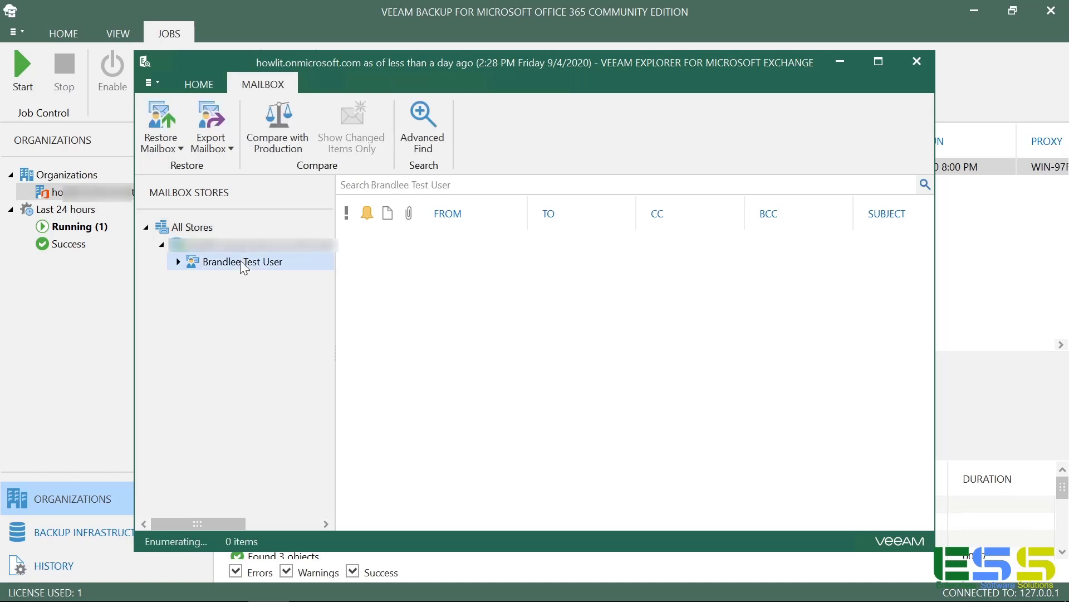
left_click(178, 262)
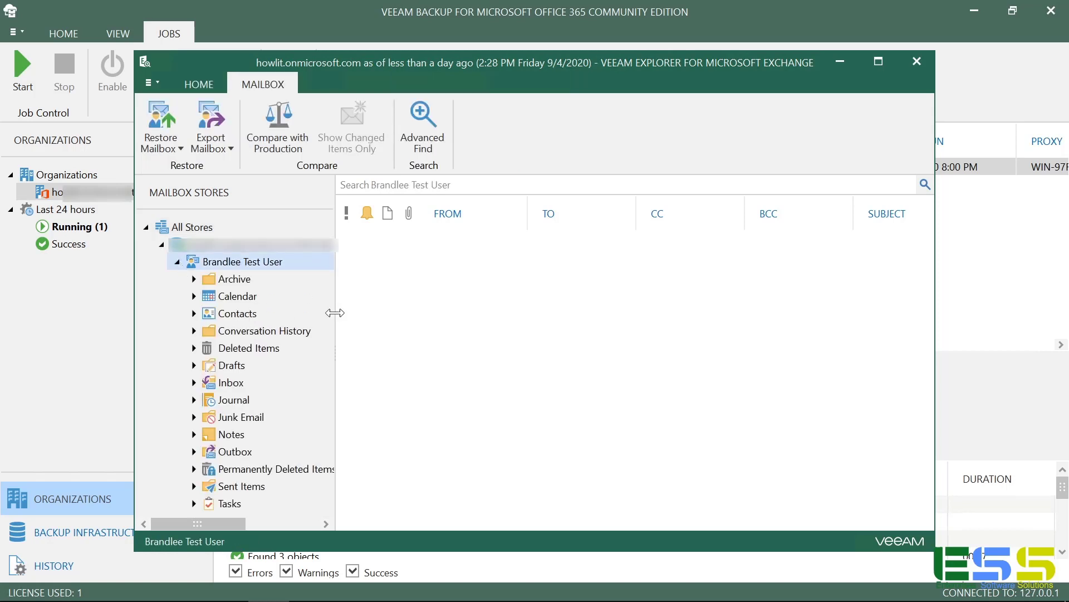
left_click(218, 383)
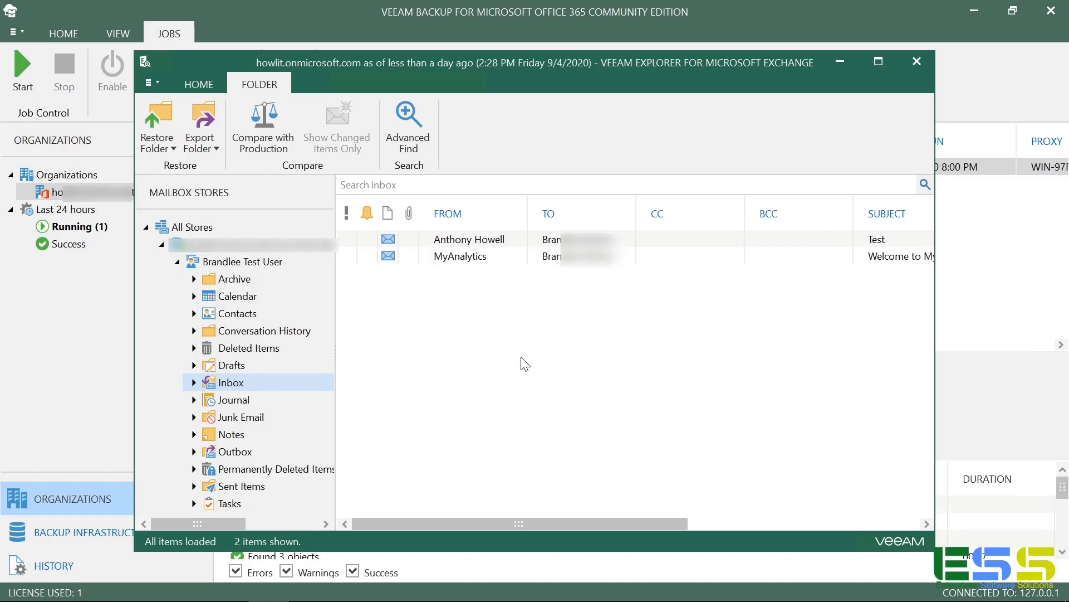
Step: Review the restore and export actions for a backed-up Inbox message without choosing one
left_click(525, 364)
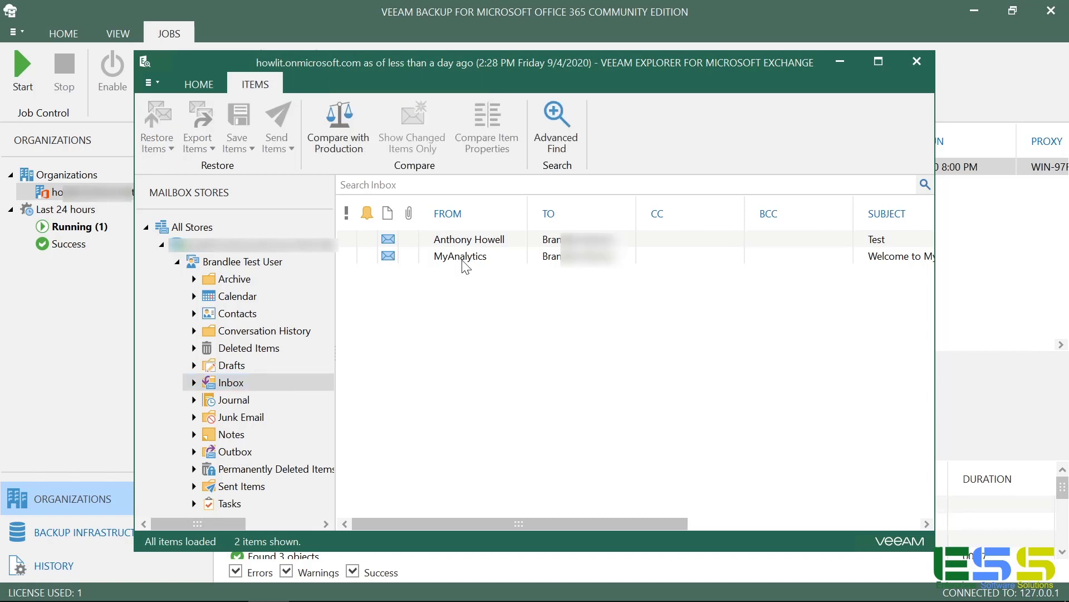
right_click(467, 243)
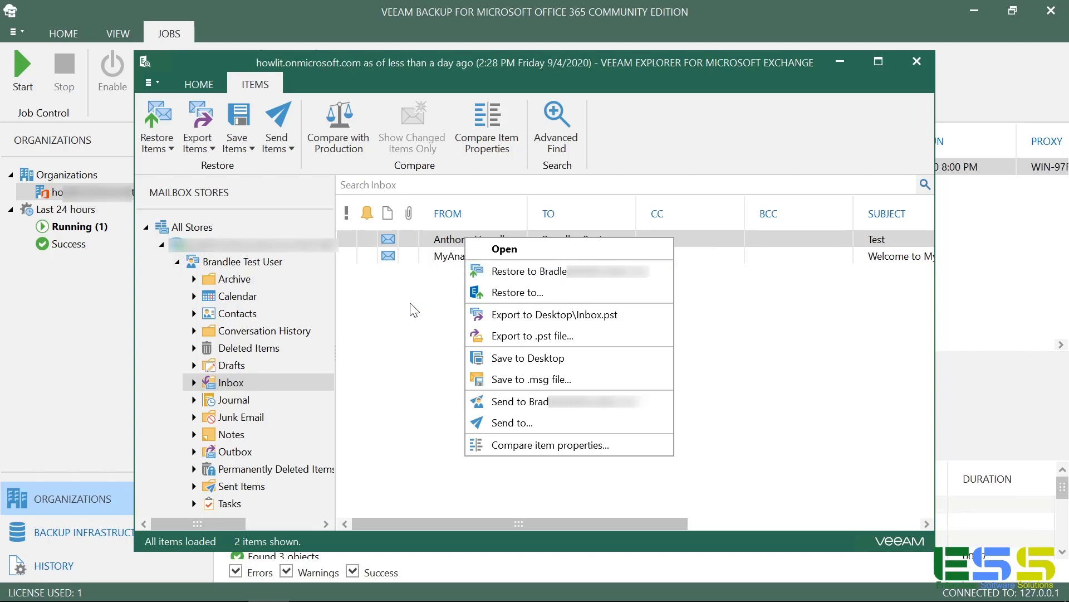
left_click(394, 316)
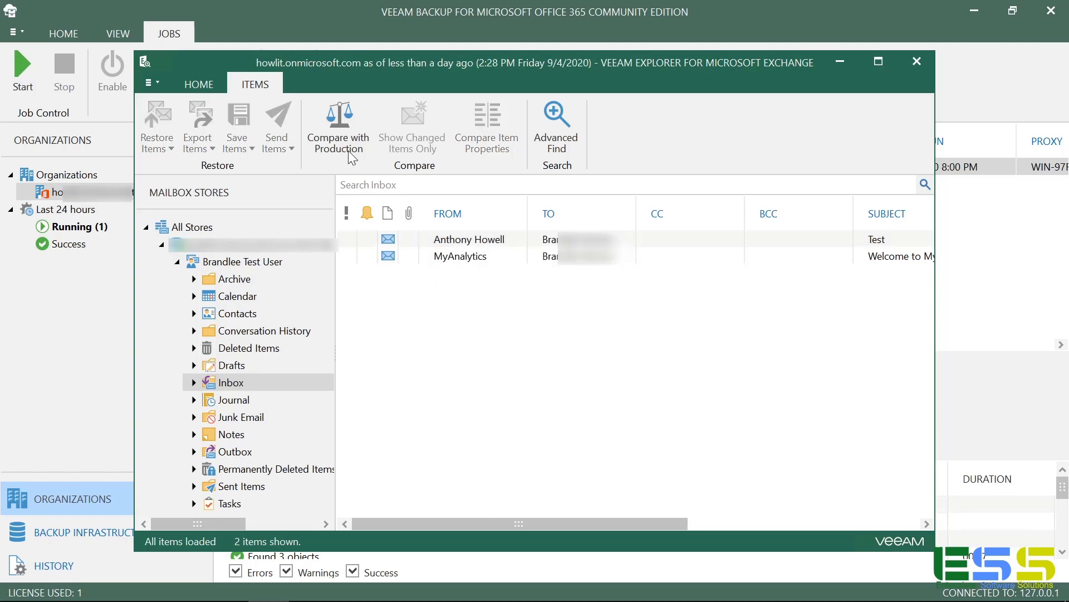
Step: Close Veeam Explorer for Exchange and return to the console's job list without exploring again
left_click(917, 61)
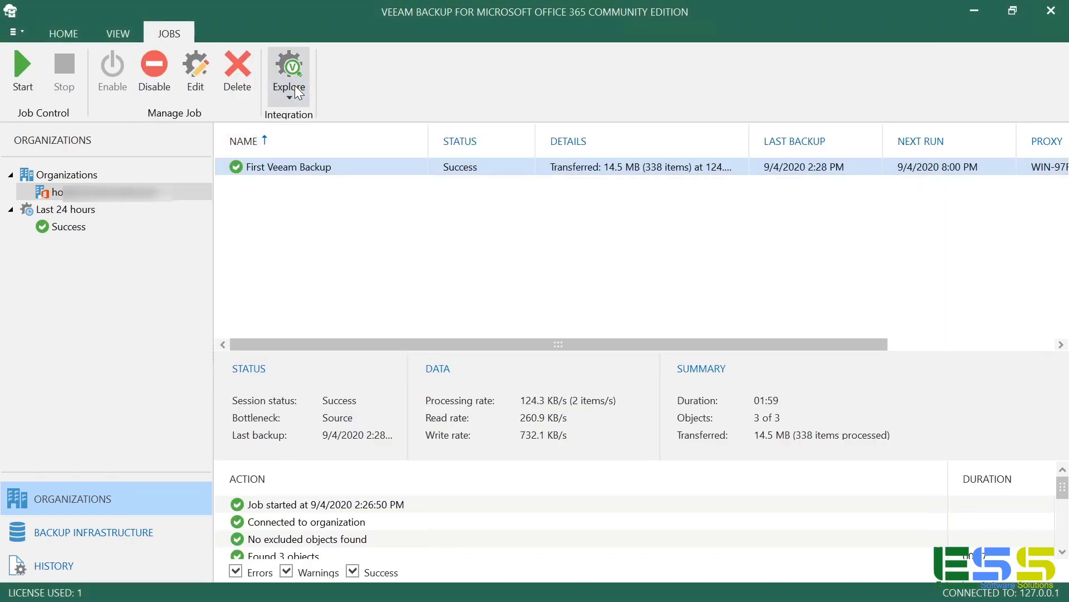
left_click(289, 95)
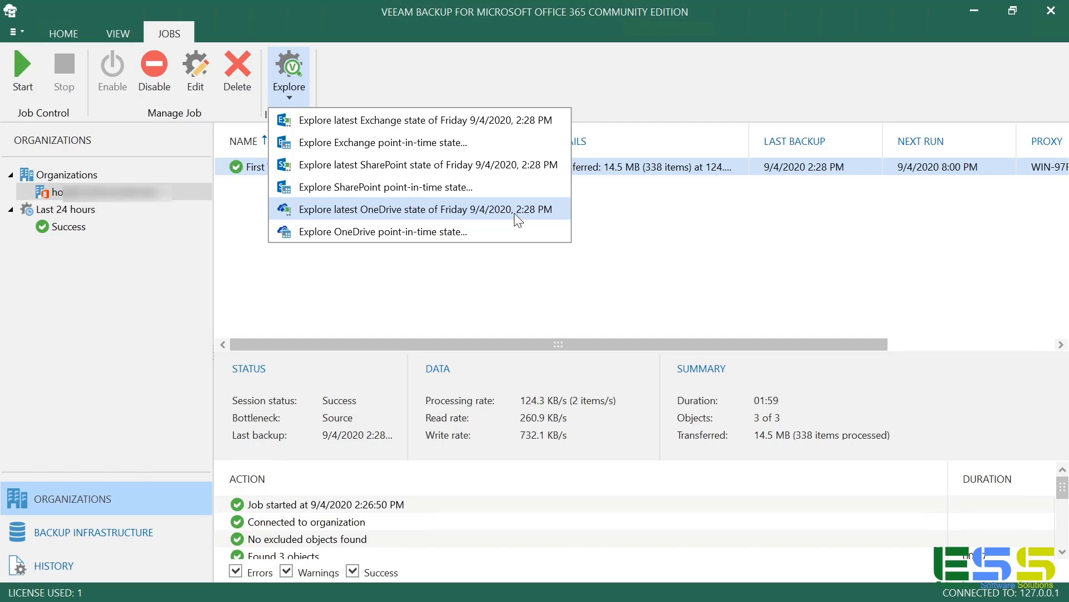
left_click(323, 274)
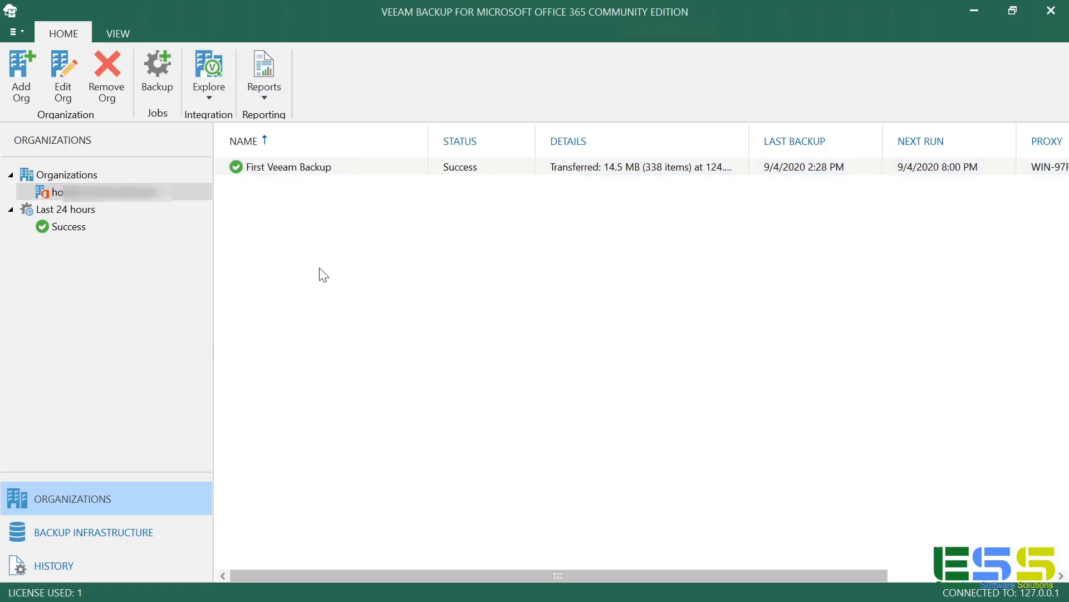